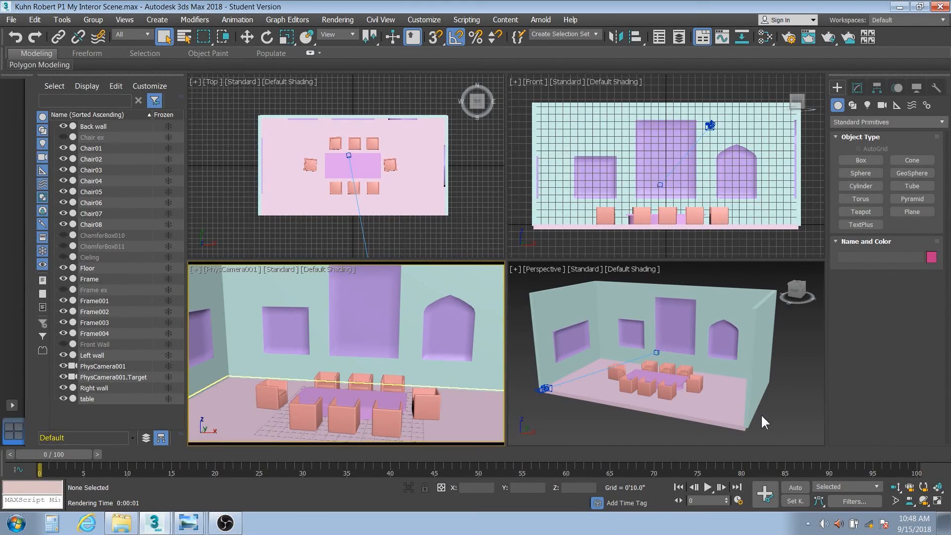
# Show the saved render of the untextured dining room in Windows Photo Viewer.
pyautogui.click(190, 525)
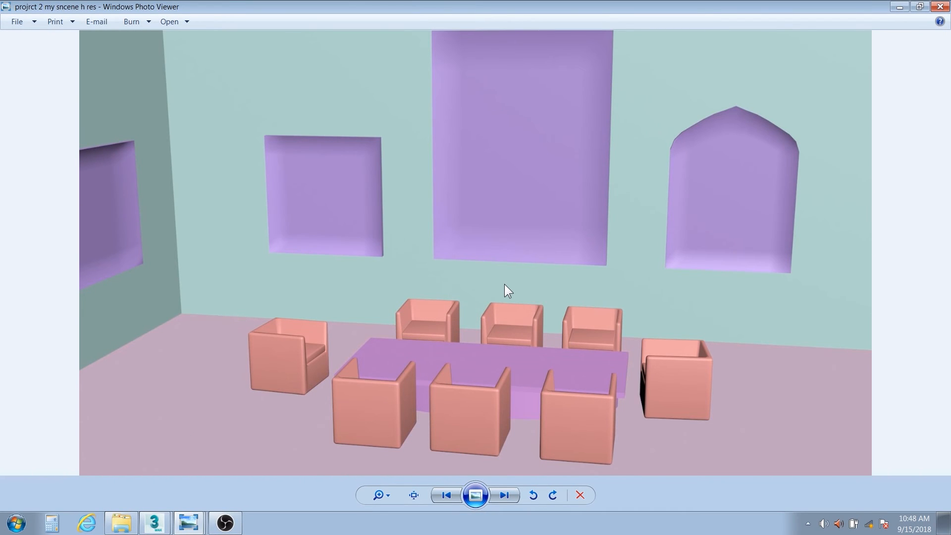
# View the textured Picasso render, then the plain and textured colonnade renders, and return to 3ds Max.
pyautogui.click(189, 526)
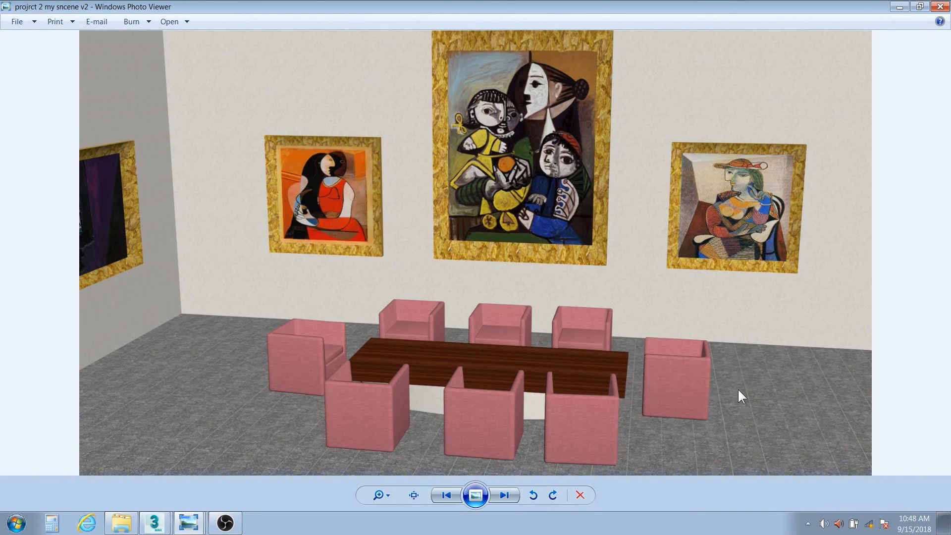
pyautogui.click(191, 477)
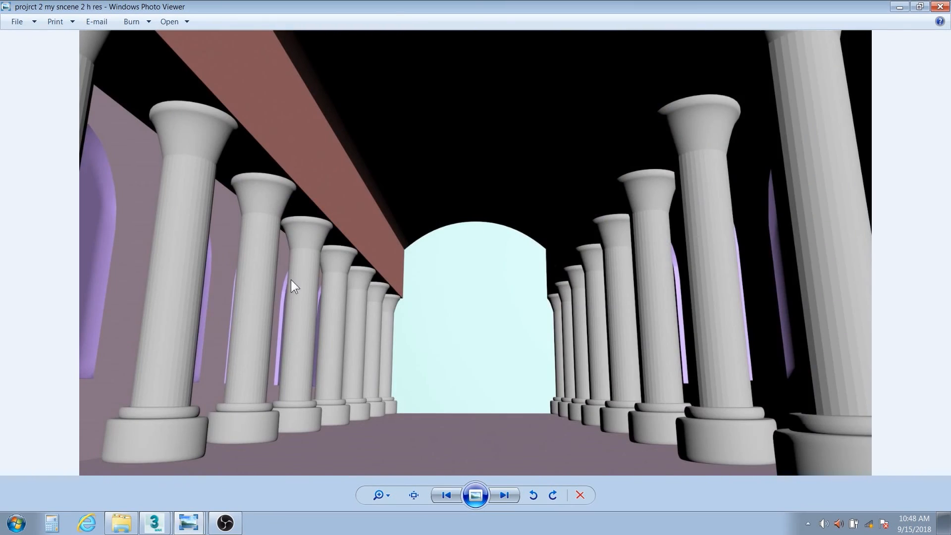
pyautogui.click(212, 498)
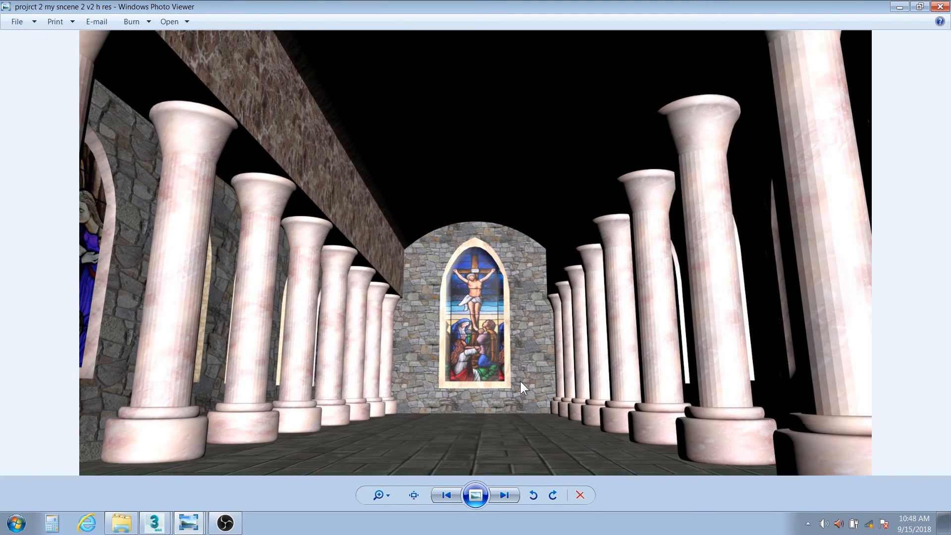
pyautogui.hotkey('alt', 'Tab')
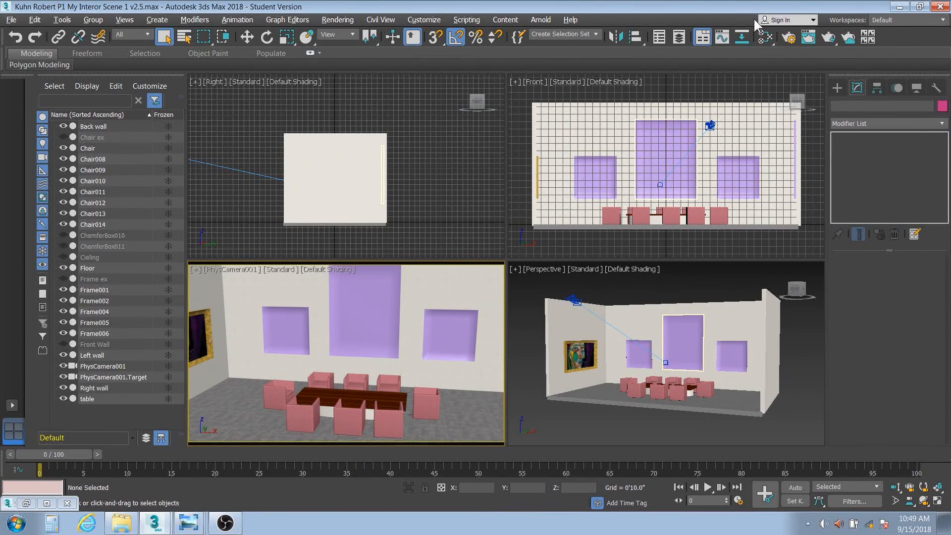
# In the Slate editor, check marble Map #7 (8×24 tiling) and tile Map #8 (5×8), then close it.
pyautogui.click(766, 37)
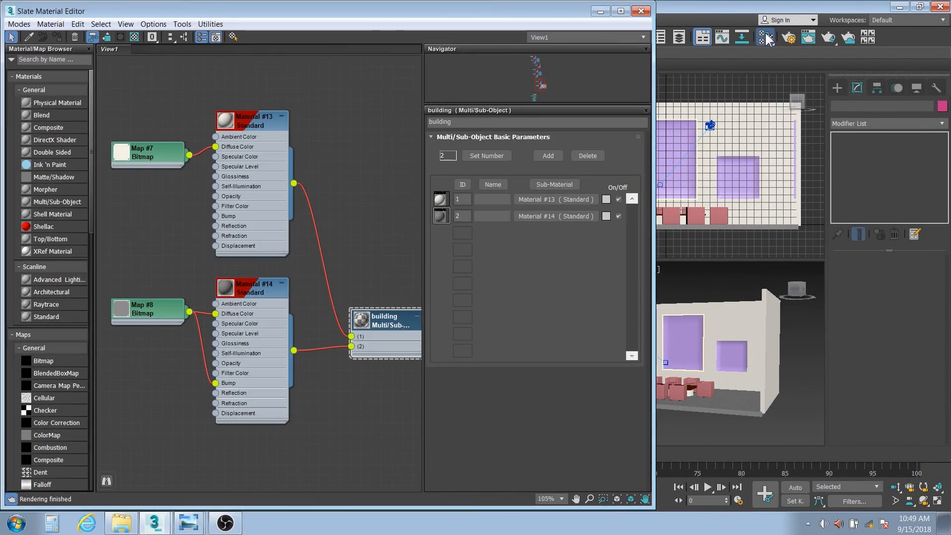
pyautogui.moveTo(395, 236); pyautogui.dragTo(314, 282, button='middle')
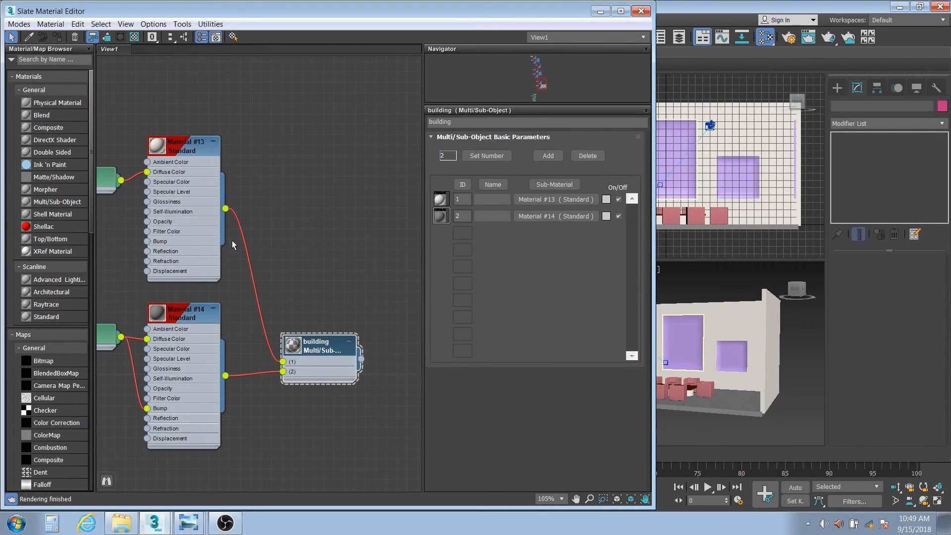
pyautogui.moveTo(137, 246); pyautogui.dragTo(225, 266, button='middle')
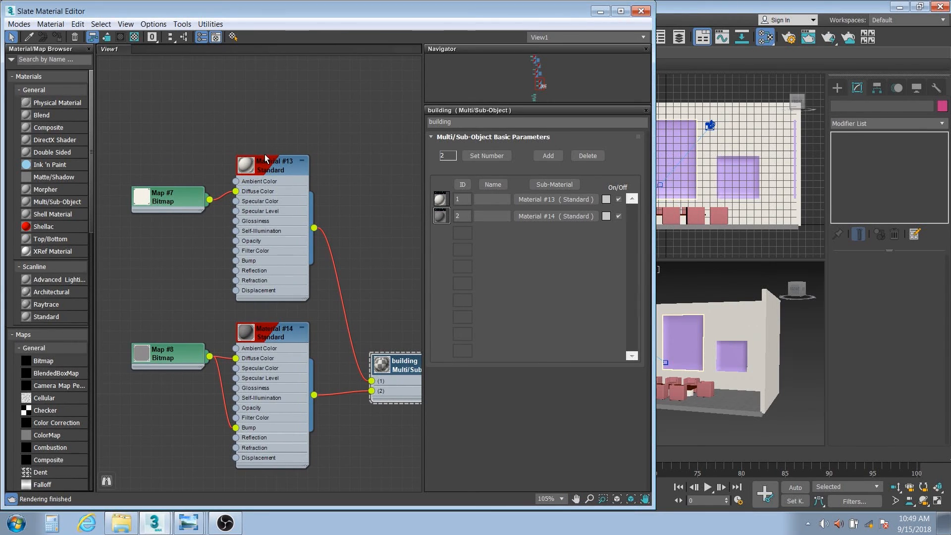
pyautogui.doubleClick(182, 197)
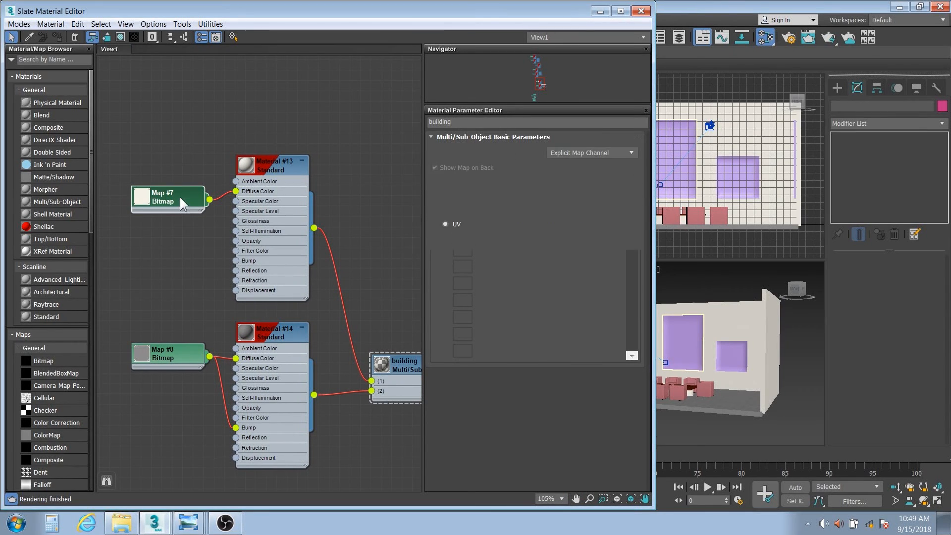
pyautogui.doubleClick(144, 200)
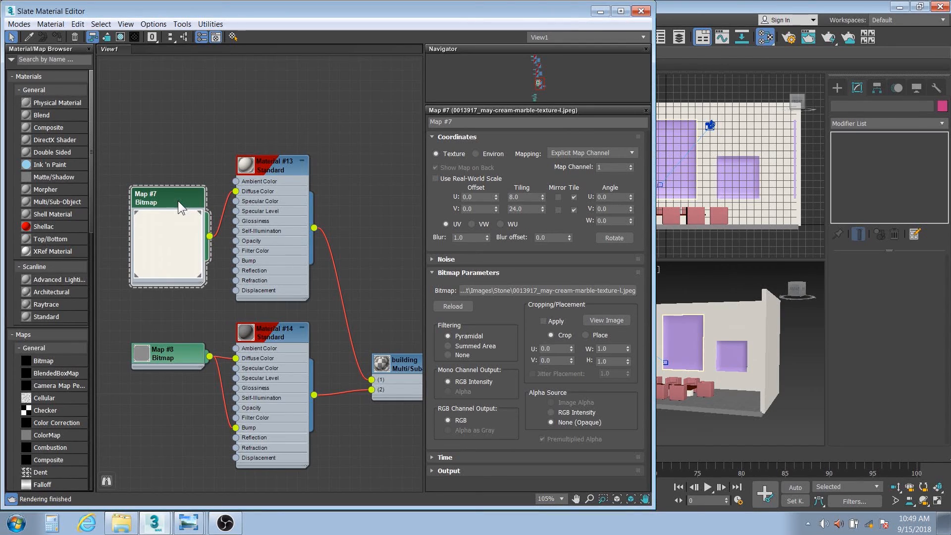
pyautogui.doubleClick(141, 356)
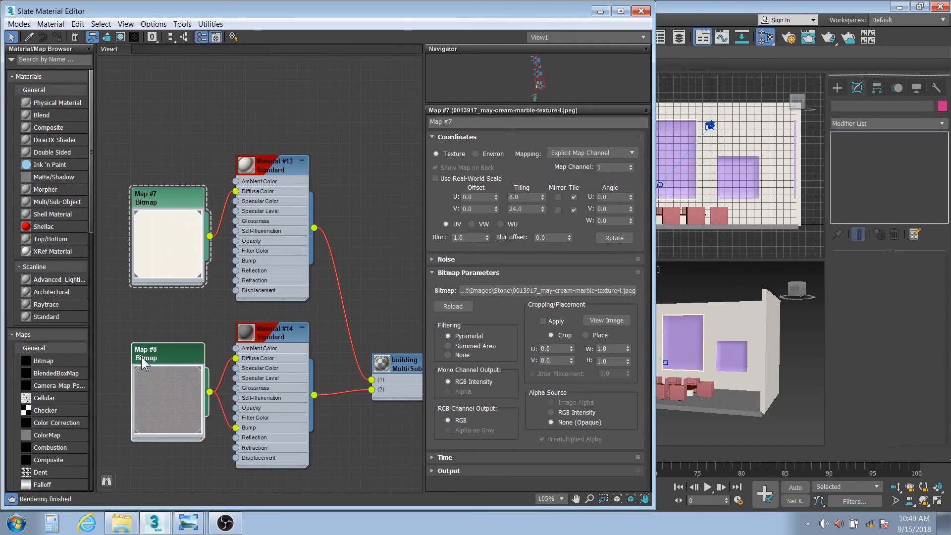
pyautogui.doubleClick(165, 355)
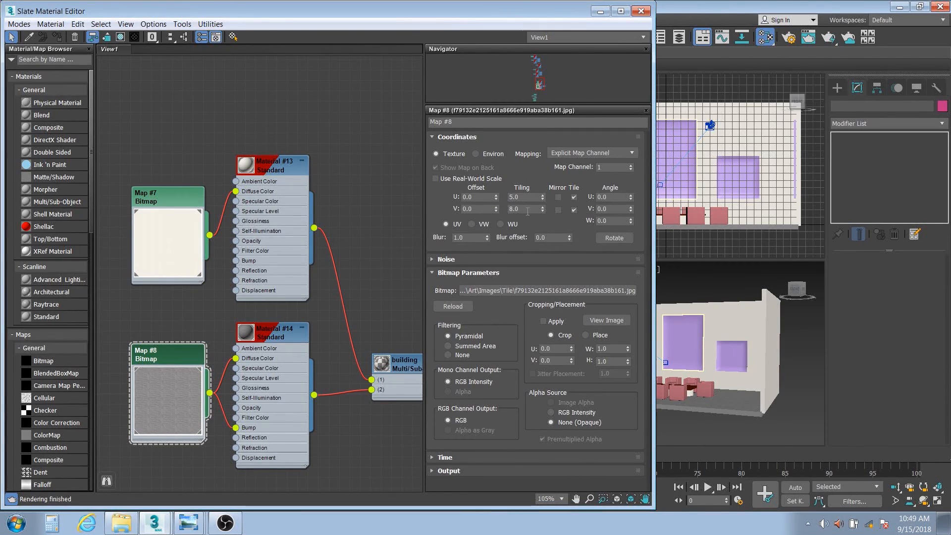
pyautogui.click(640, 12)
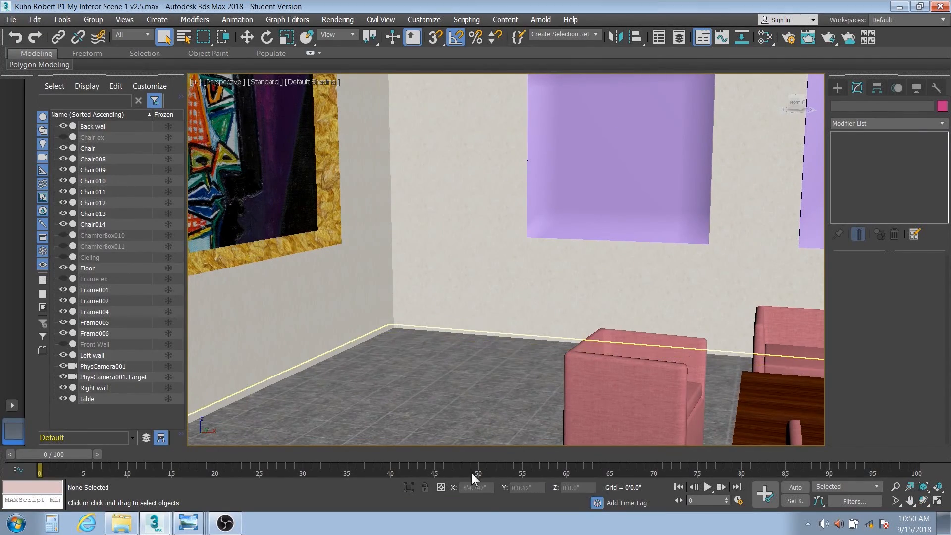
# Select the floor and render the perspective view.
pyautogui.click(459, 406)
pyautogui.keyDown('alt'); pyautogui.moveTo(545, 332); pyautogui.dragTo(543, 364, button='middle'); pyautogui.keyUp('alt')
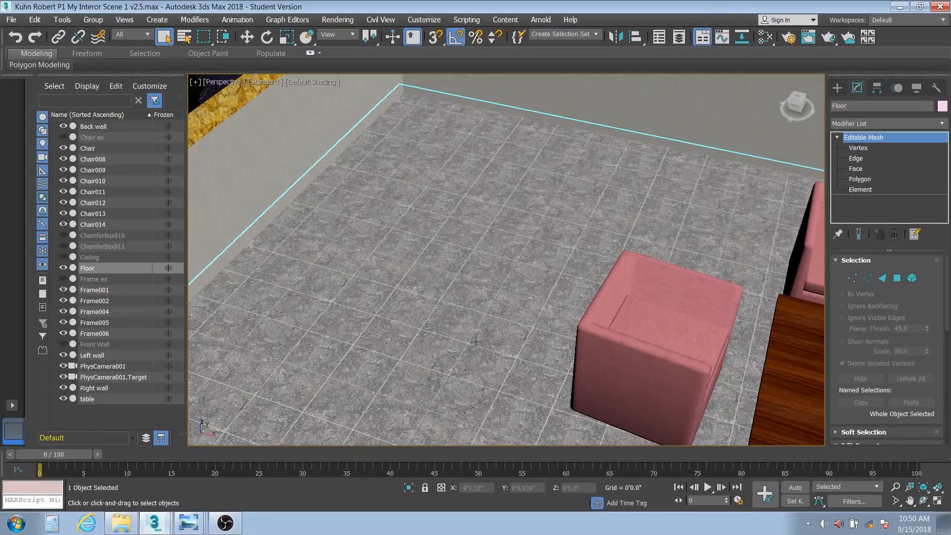
pyautogui.click(828, 37)
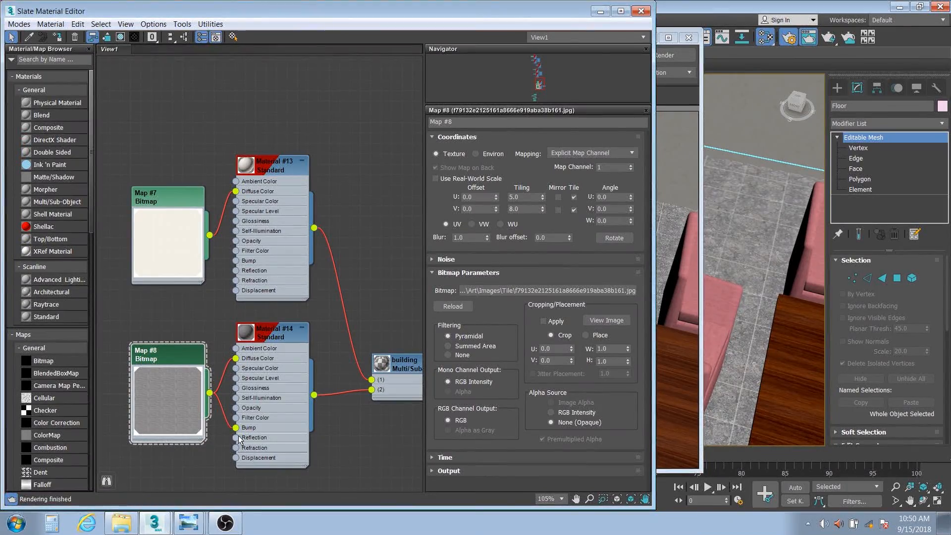
# Set Material #14's Bump amount to 100 in its Maps rollout.
pyautogui.doubleClick(271, 332)
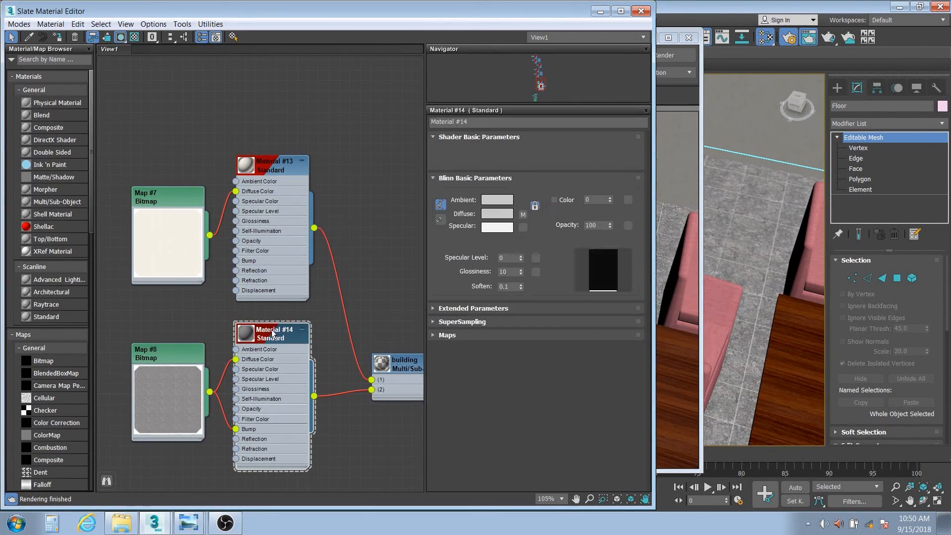
pyautogui.click(434, 335)
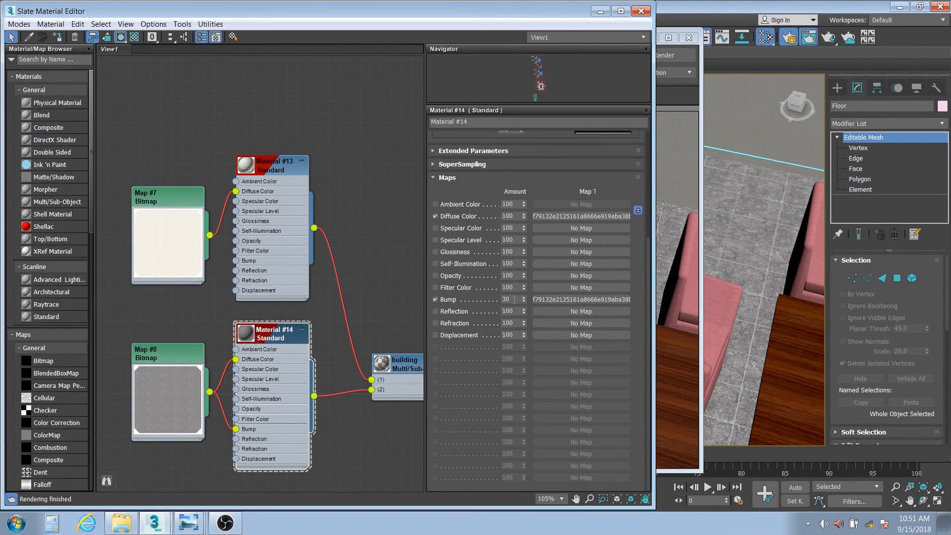
pyautogui.doubleClick(514, 300)
pyautogui.write('100')
pyautogui.press('Return')
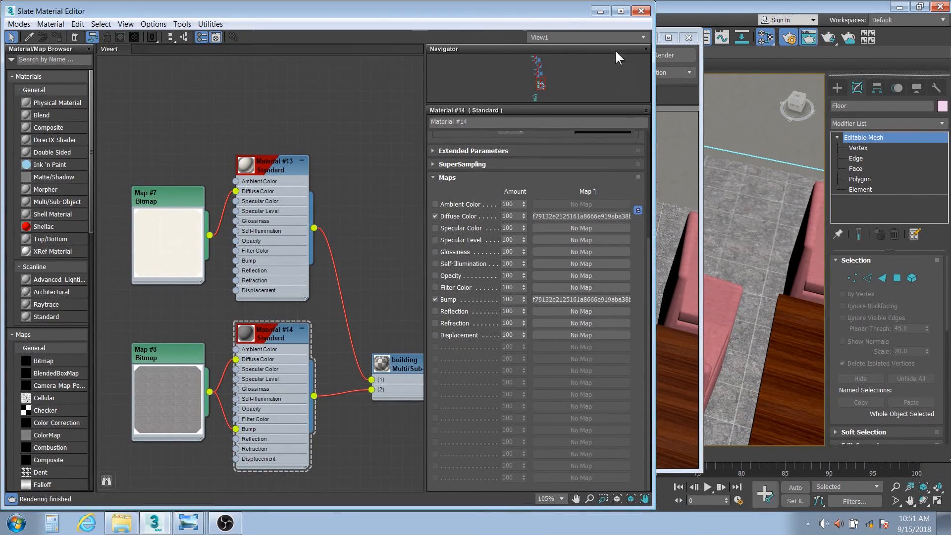
pyautogui.click(682, 130)
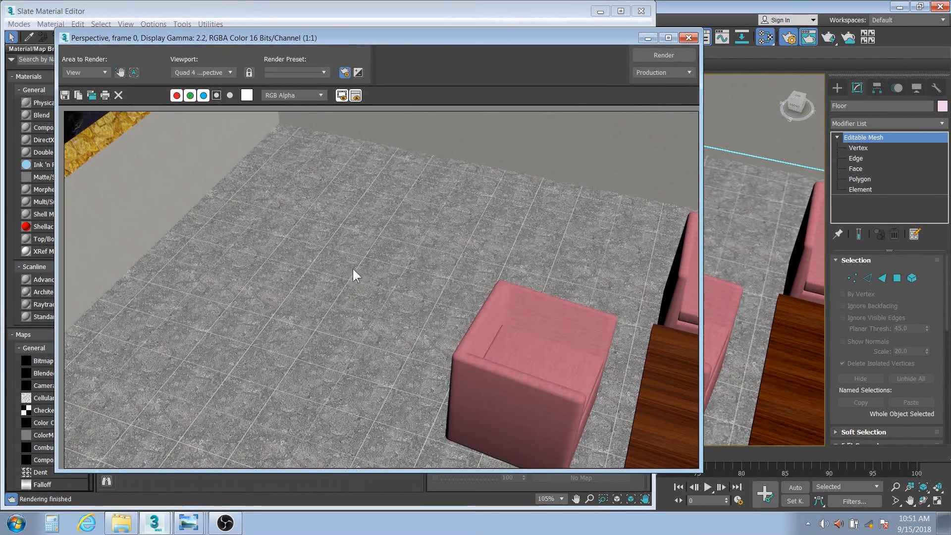
# Render the perspective view again from the Rendered Frame Window.
pyautogui.click(664, 55)
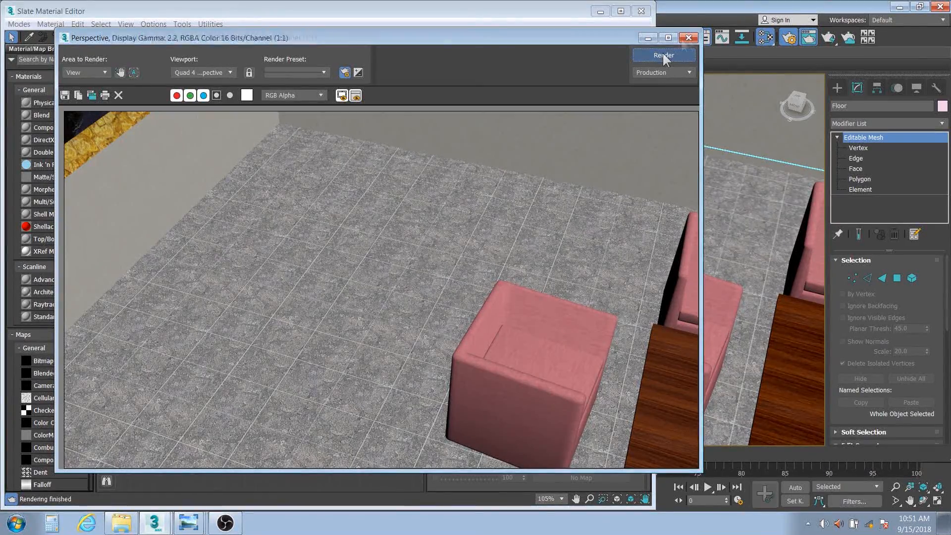
pyautogui.click(689, 39)
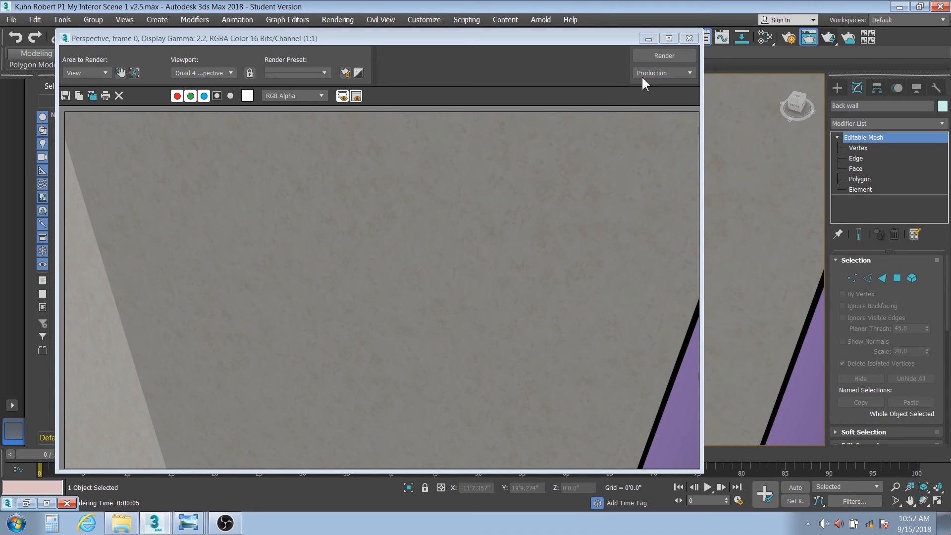
# Close the render, zoom onto the chair, and check cloth bitmap Map #11 tiles 1.0 × 1.0.
pyautogui.click(690, 38)
pyautogui.scroll(5, 396, 381)
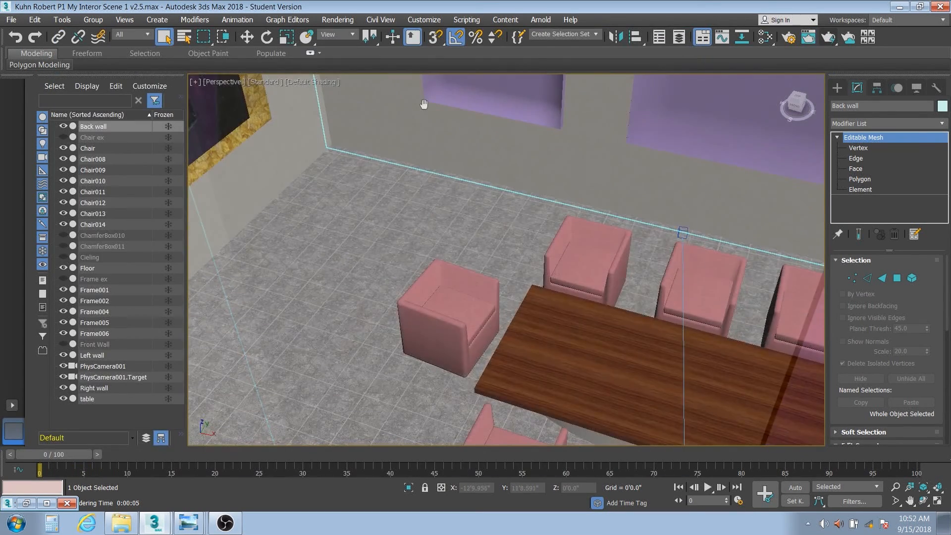
pyautogui.scroll(8, 451, 340)
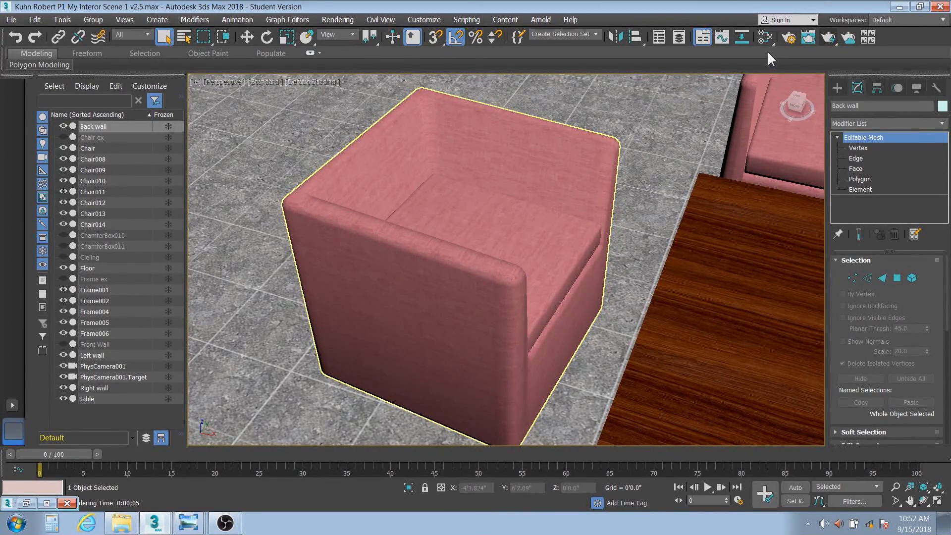
pyautogui.click(766, 37)
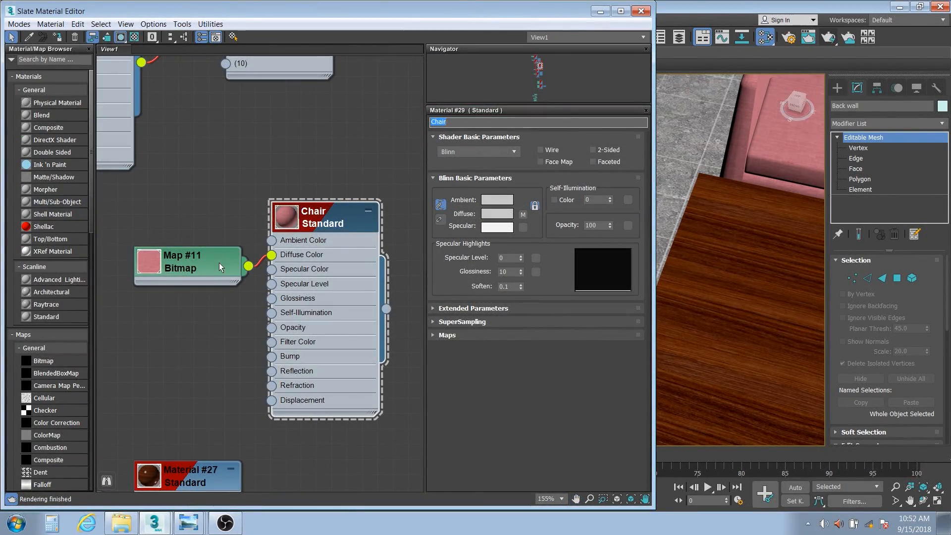
pyautogui.doubleClick(150, 265)
pyautogui.doubleClick(174, 257)
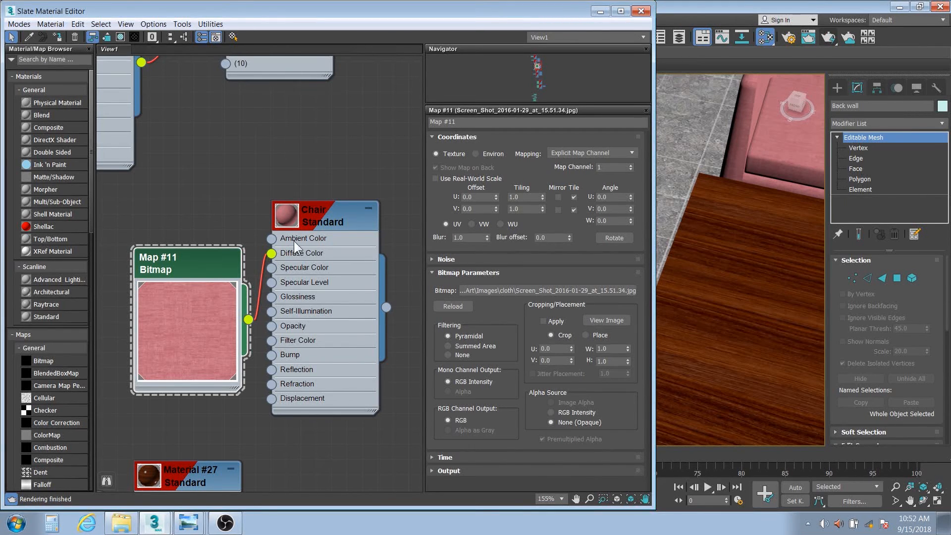
pyautogui.click(600, 11)
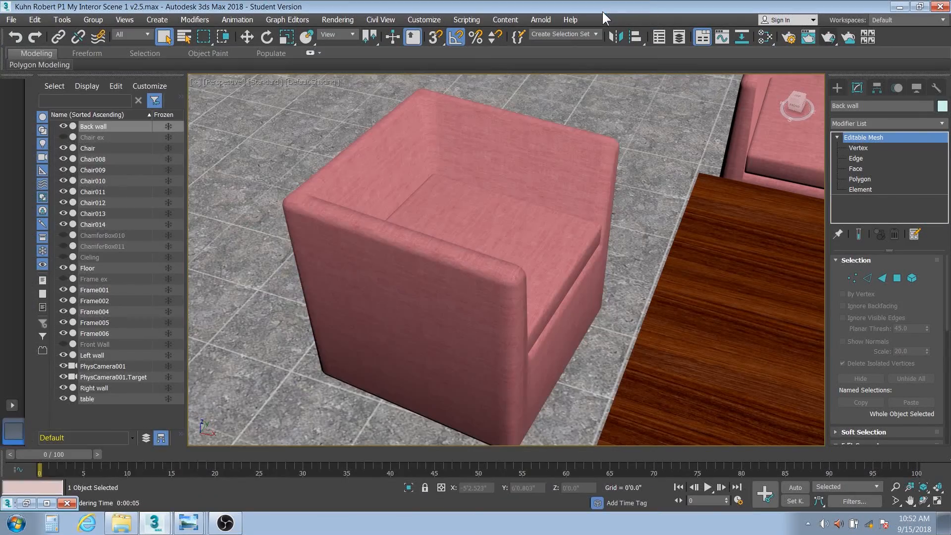
# Confirm the chair's Box UVW Map with 3.0 tiling, then Shift-drag a copy toward the lower left.
pyautogui.click(510, 246)
pyautogui.click(870, 138)
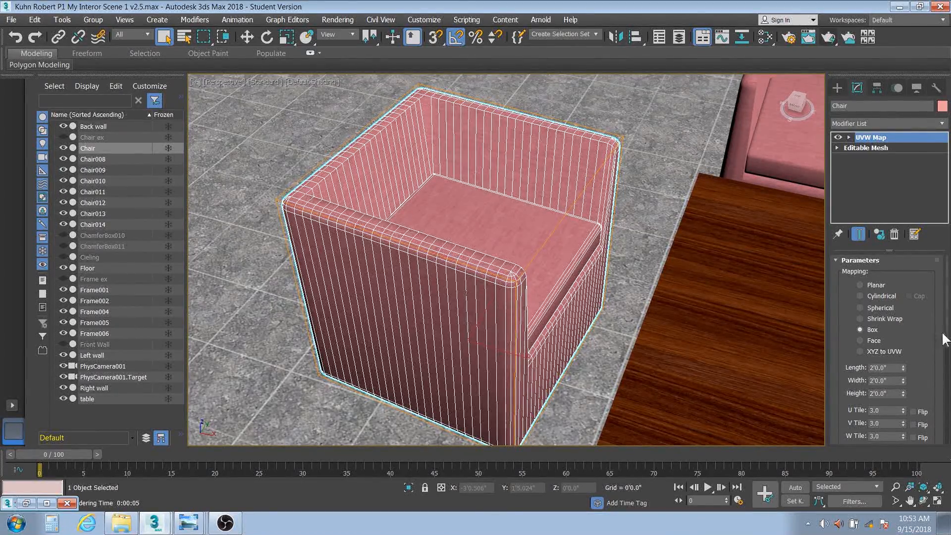
pyautogui.scroll(-3, 948, 332)
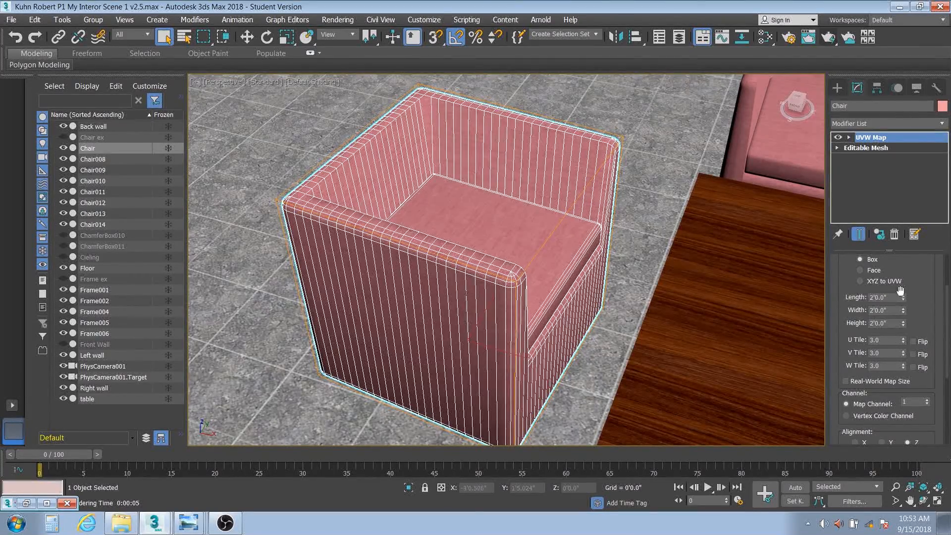
pyautogui.scroll(-5, 546, 267)
pyautogui.moveTo(546, 266); pyautogui.dragTo(559, 269, button='middle')
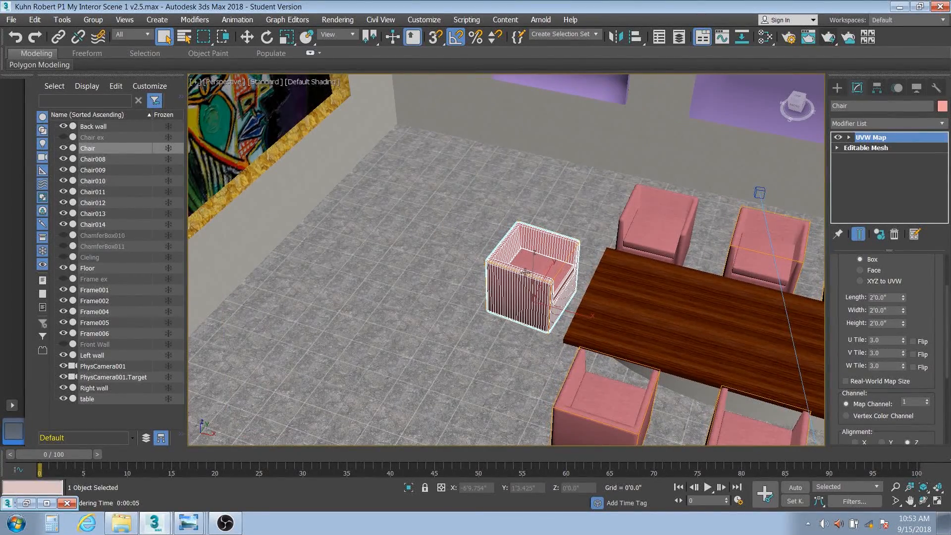
pyautogui.click(246, 37)
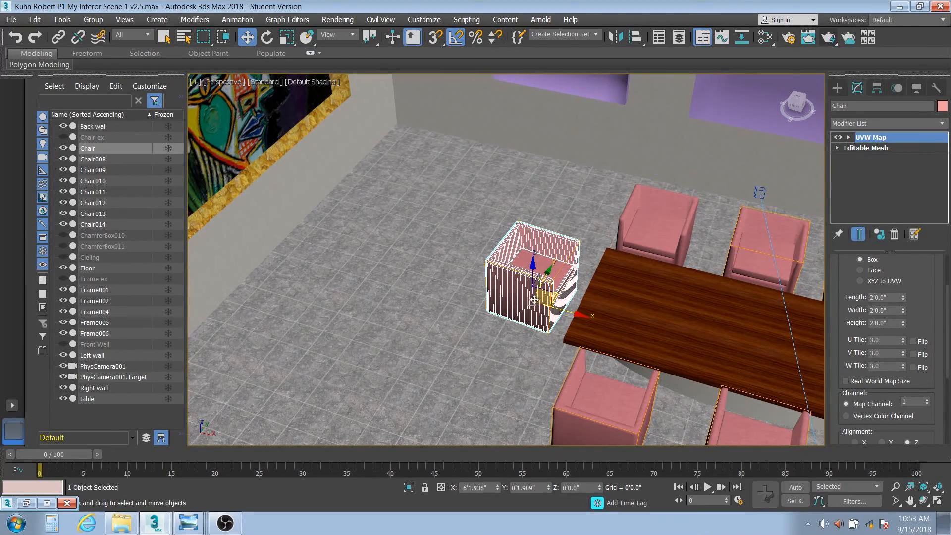
pyautogui.moveTo(489, 276)
pyautogui.keyDown('shift'); pyautogui.mouseDown()
pyautogui.moveTo(446, 318)
pyautogui.moveTo(384, 325)
pyautogui.mouseUp(); pyautogui.keyUp('shift')
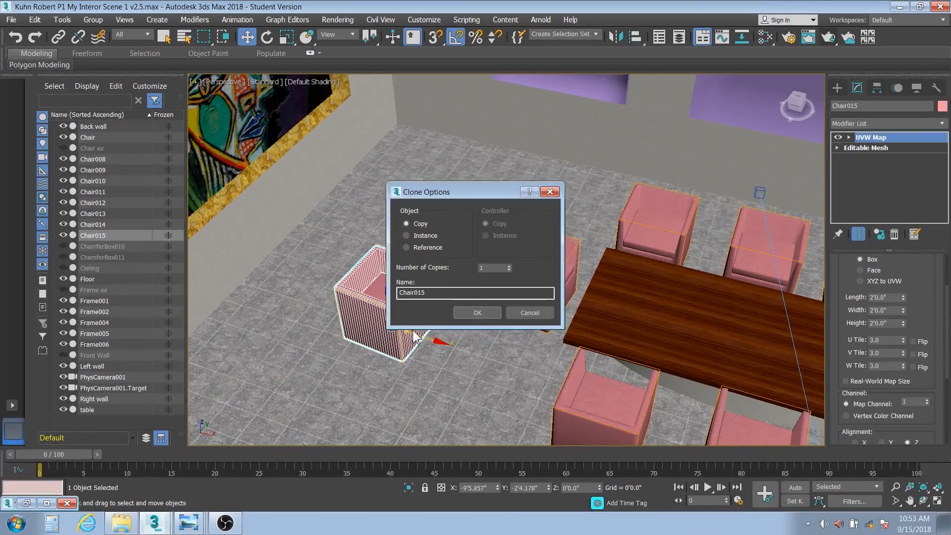
# Create copy Chair015 and place it on the floor left of the dining table.
pyautogui.click(474, 312)
pyautogui.click(532, 270)
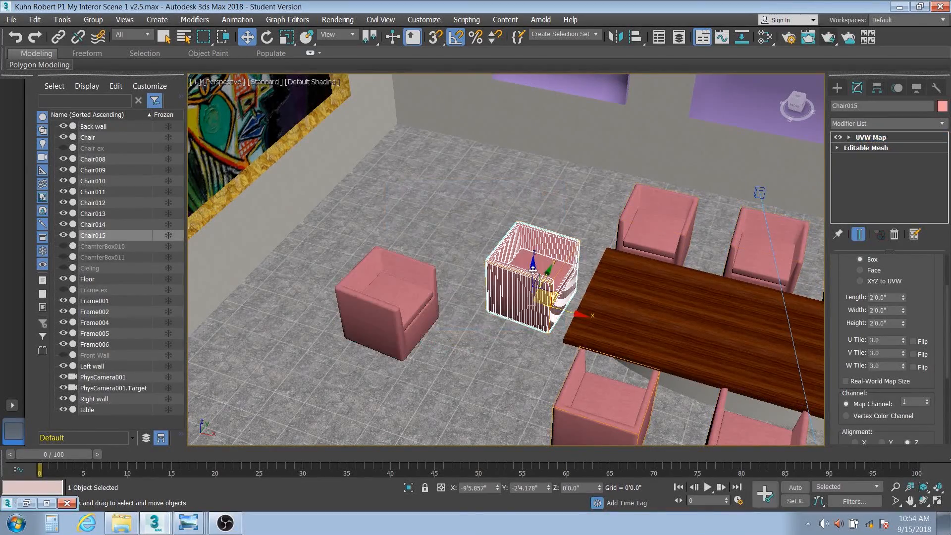
pyautogui.click(397, 295)
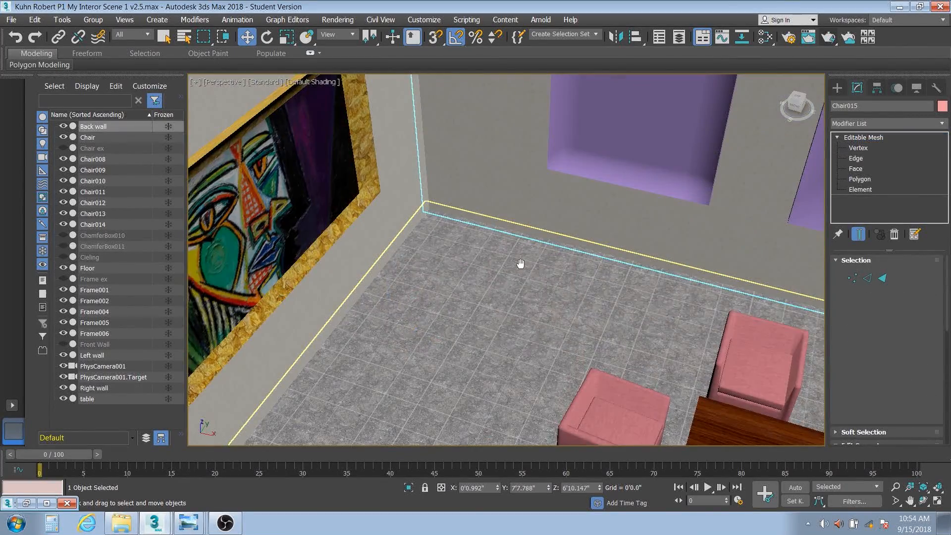
# Select Frame004's 400 picture faces and open the Slate editor showing Materials #41 and #42.
pyautogui.moveTo(520, 262)
pyautogui.mouseDown(button='middle')
pyautogui.moveTo(593, 278)
pyautogui.moveTo(546, 285)
pyautogui.mouseUp(button='middle')
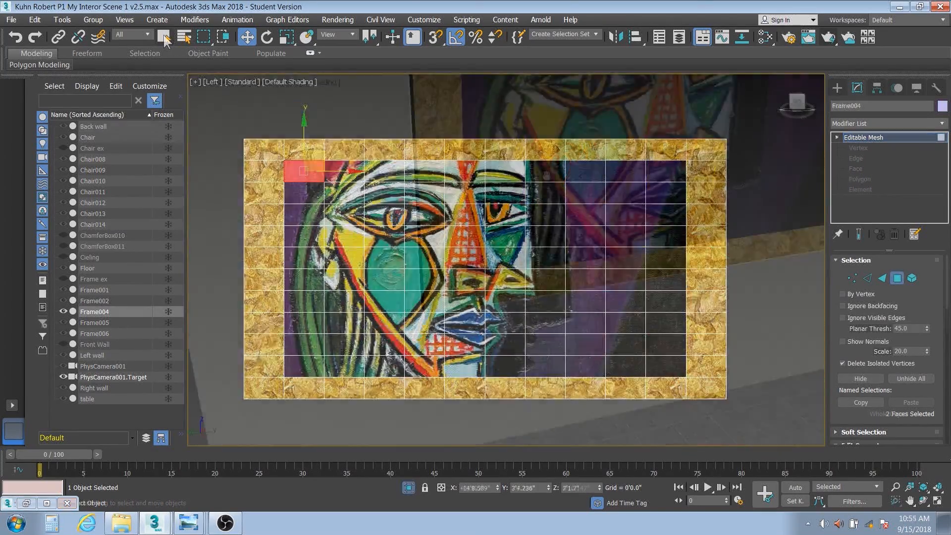
pyautogui.press('q')
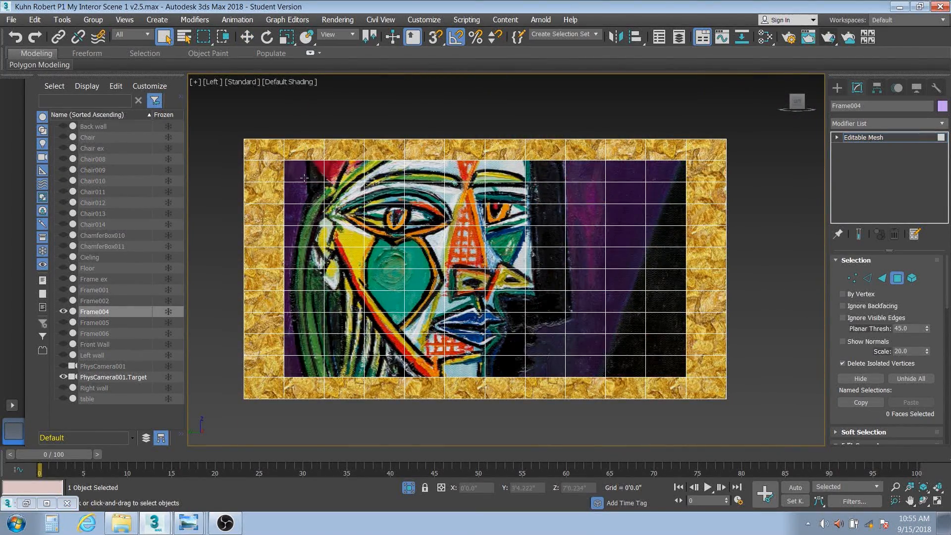
pyautogui.moveTo(304, 177); pyautogui.dragTo(664, 372)
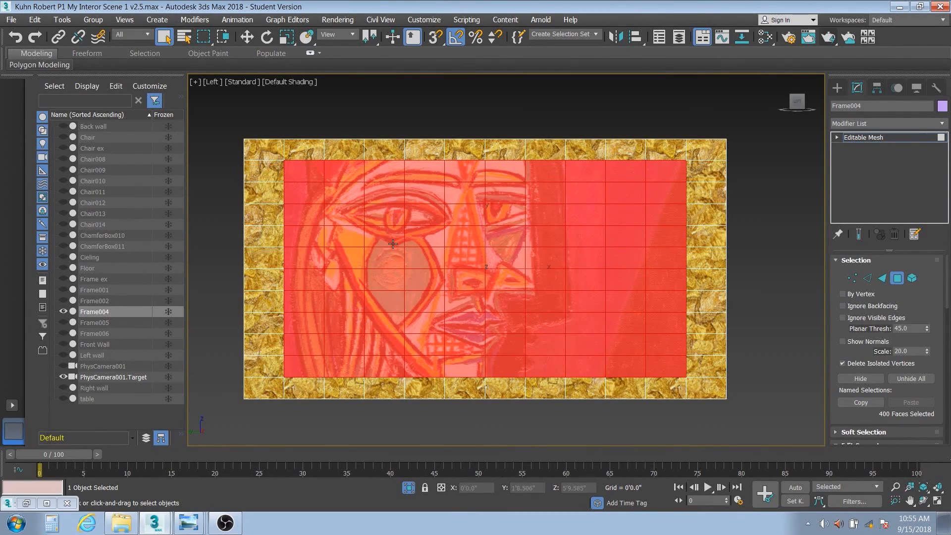
pyautogui.click(766, 36)
pyautogui.moveTo(111, 198); pyautogui.dragTo(259, 35, button='middle')
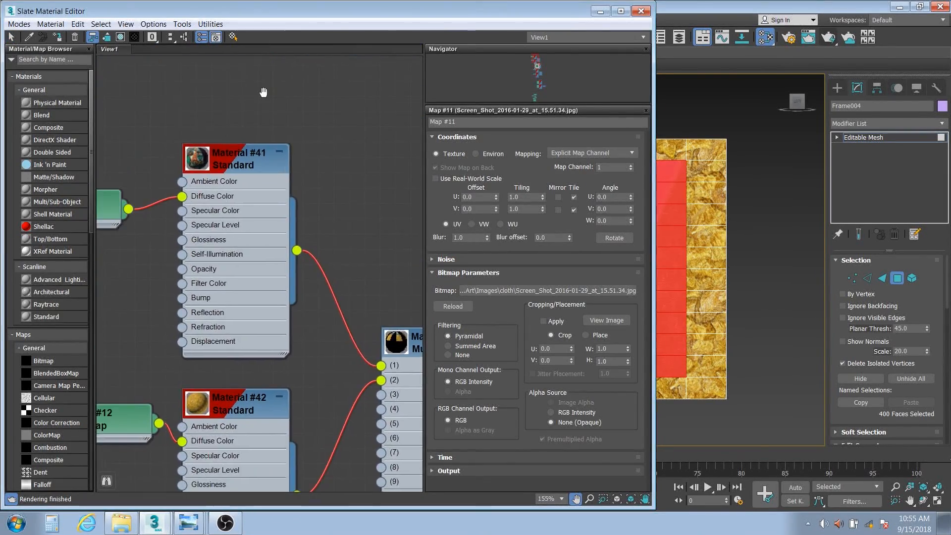
pyautogui.moveTo(360, 264); pyautogui.dragTo(399, 278, button='middle')
pyautogui.scroll(2, 286, 192)
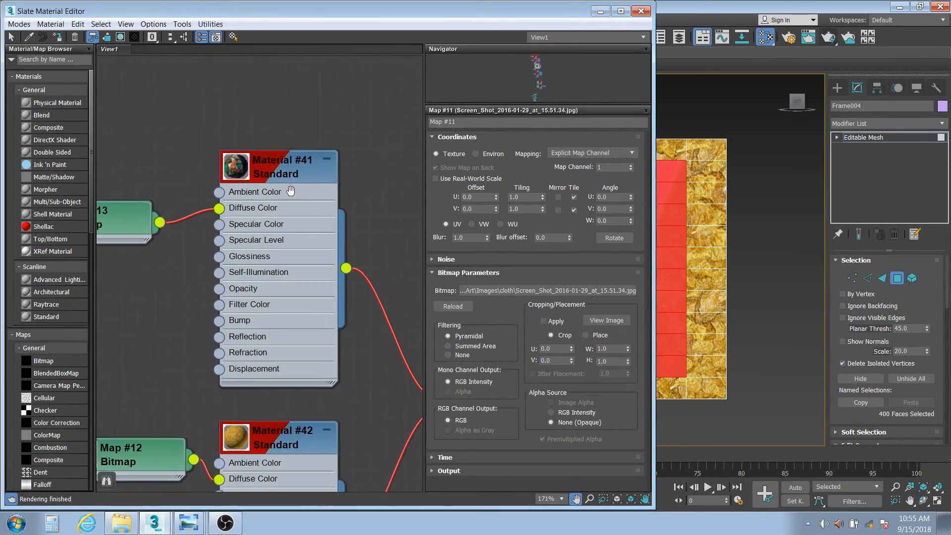
pyautogui.moveTo(288, 191); pyautogui.dragTo(47, 484, button='middle')
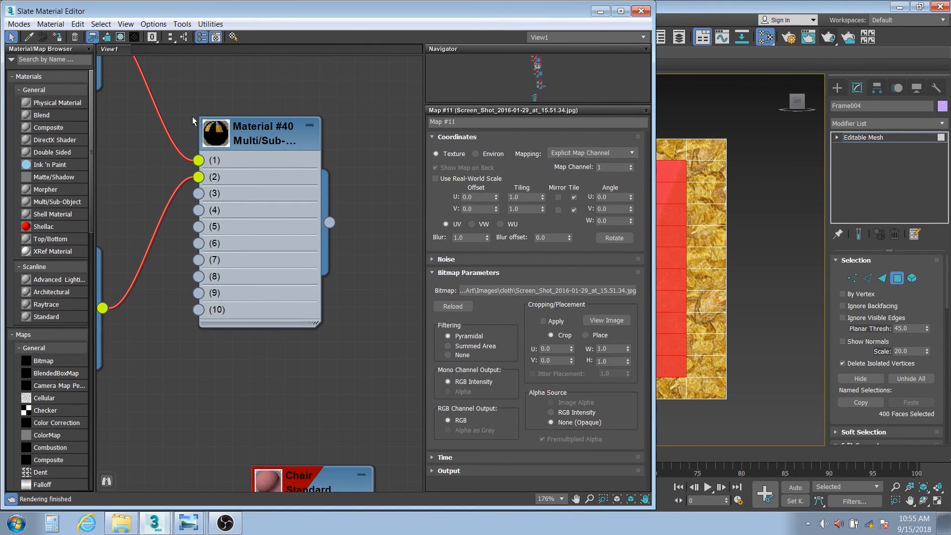
pyautogui.click(168, 131)
pyautogui.moveTo(154, 158); pyautogui.dragTo(310, 194, button='middle')
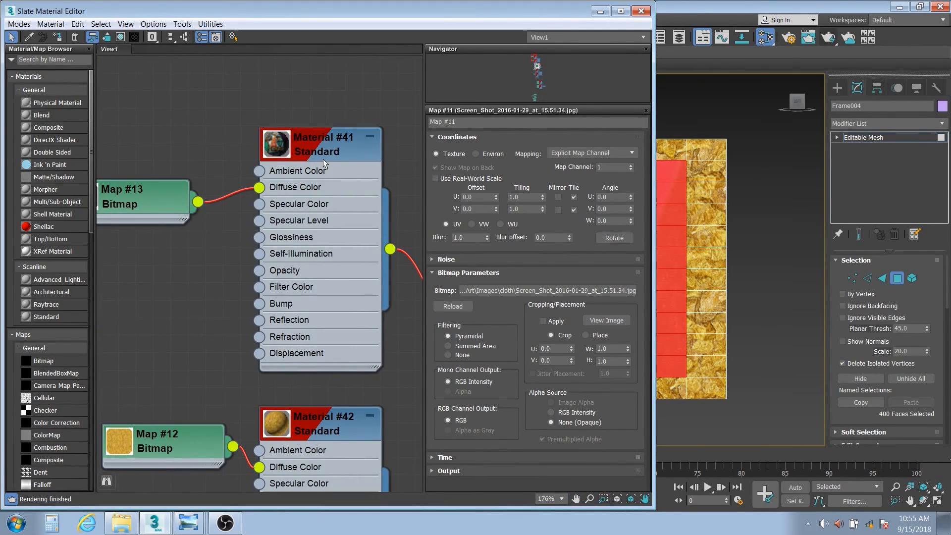
pyautogui.moveTo(148, 195); pyautogui.dragTo(261, 202, button='middle')
# Preview Picasso Map #13 and gold Map #12 (tiling 2.5 × 1.0), then minimize the editor.
pyautogui.doubleClick(193, 205)
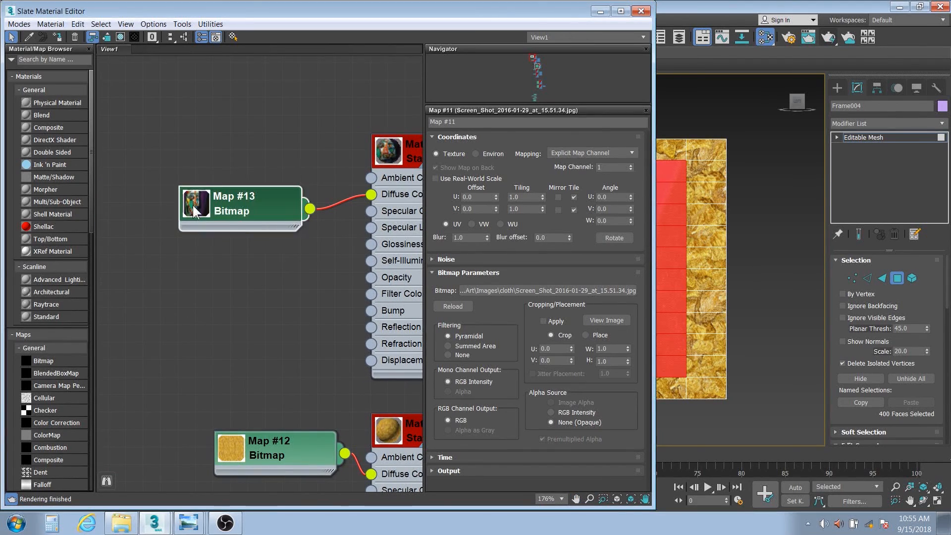
pyautogui.moveTo(329, 339); pyautogui.dragTo(305, 220, button='middle')
pyautogui.doubleClick(117, 245)
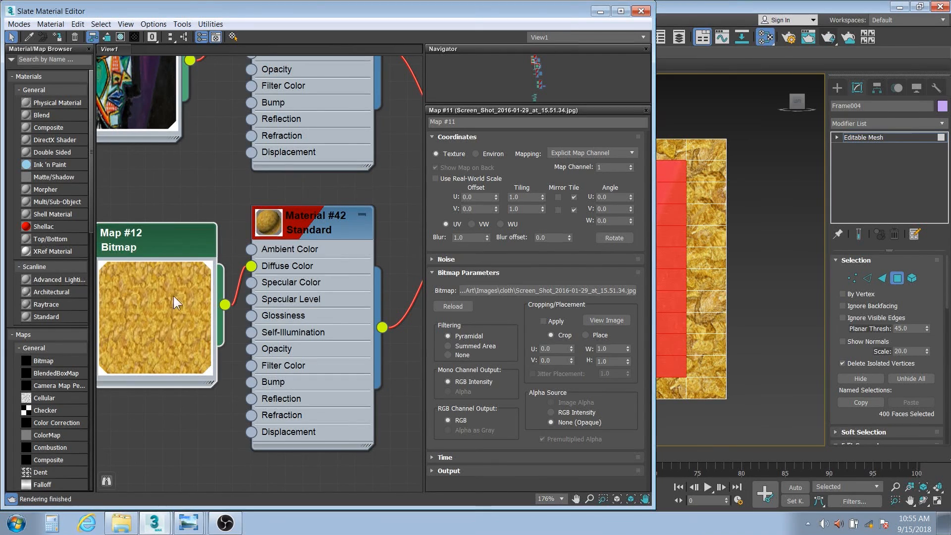
pyautogui.doubleClick(163, 242)
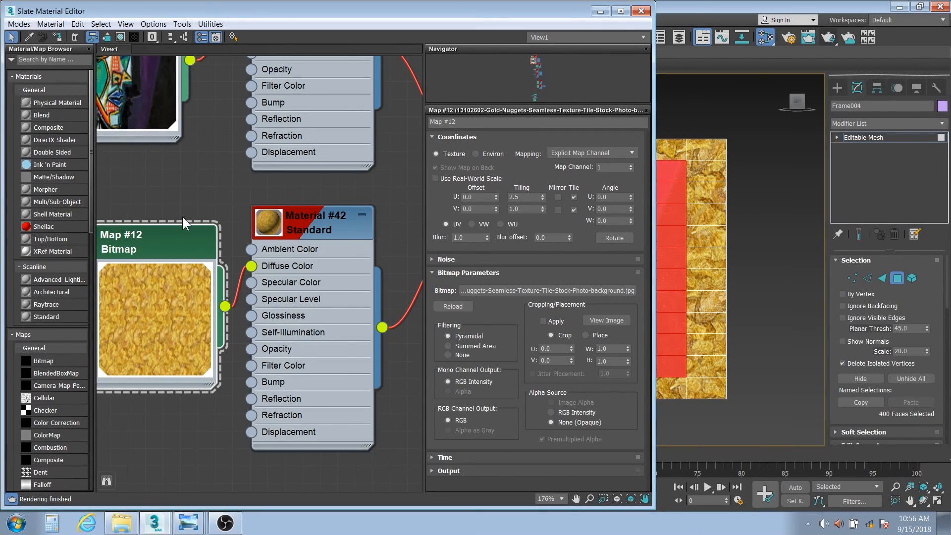
pyautogui.moveTo(183, 216); pyautogui.dragTo(242, 368, button='middle')
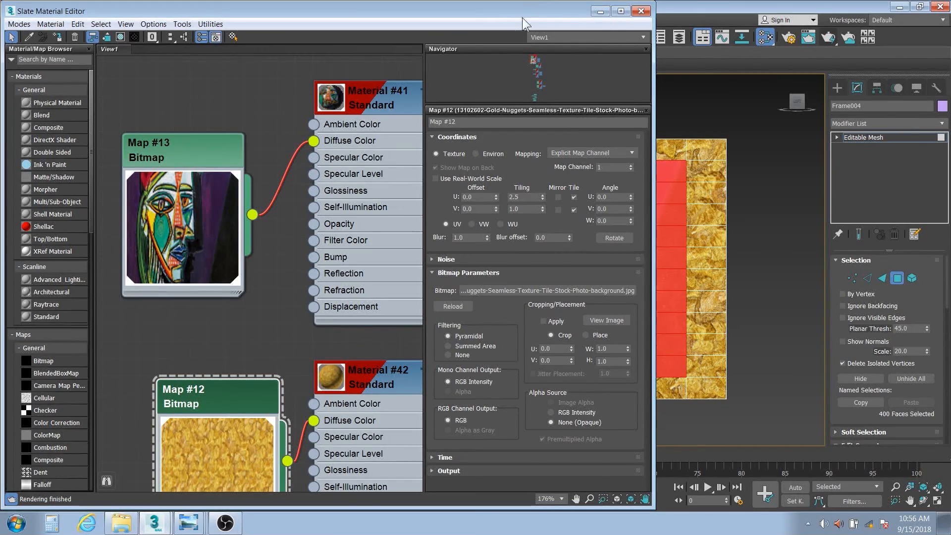
pyautogui.click(601, 11)
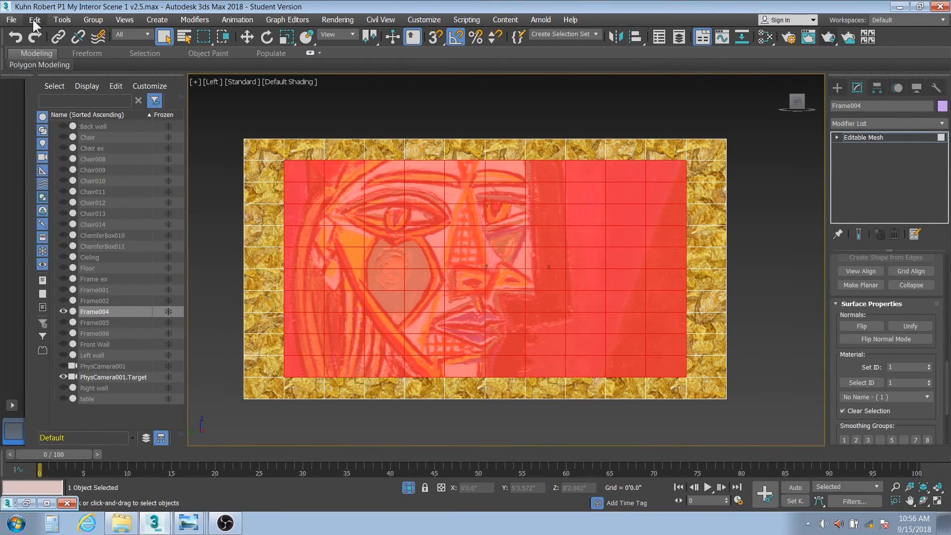
# Invert the face selection to Frame004's gold border, then exit isolation and recentre the full wall.
pyautogui.click(35, 20)
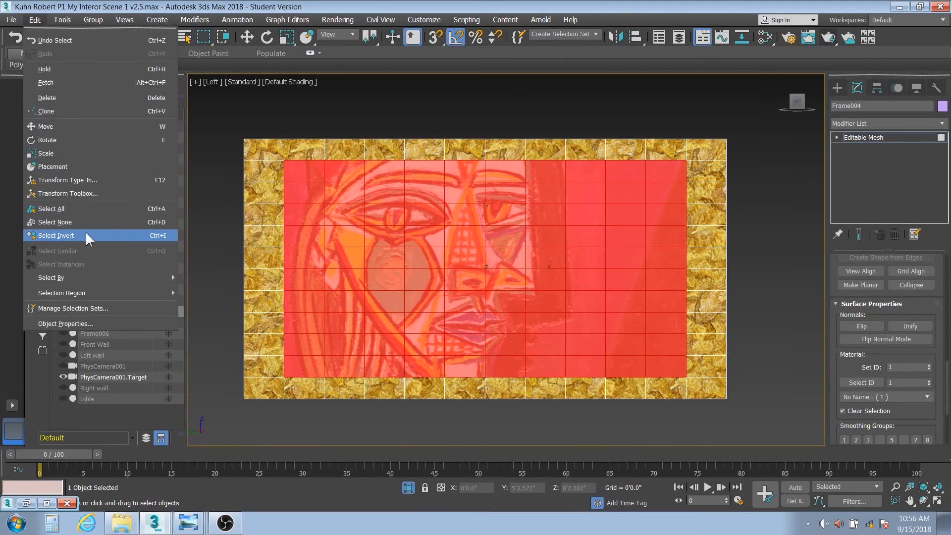
pyautogui.click(115, 236)
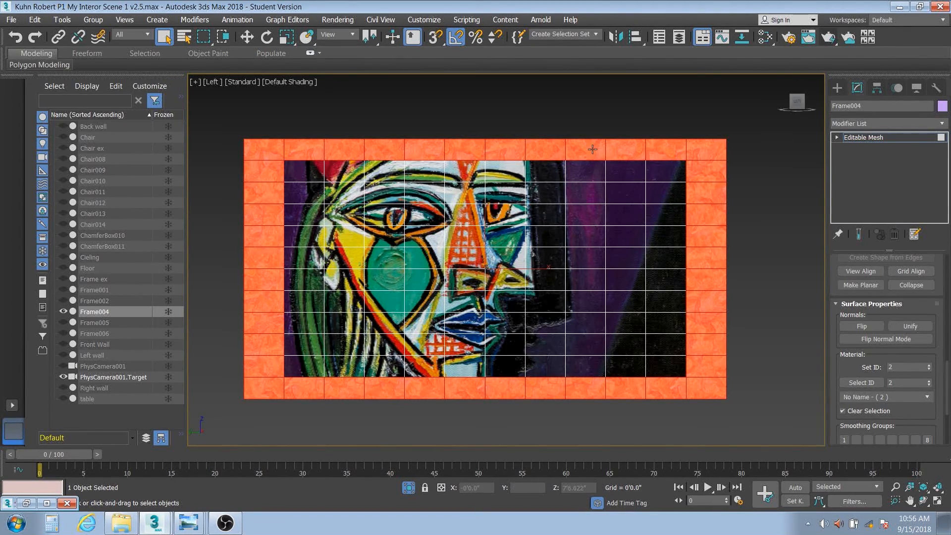
pyautogui.hotkey('alt', 'q')
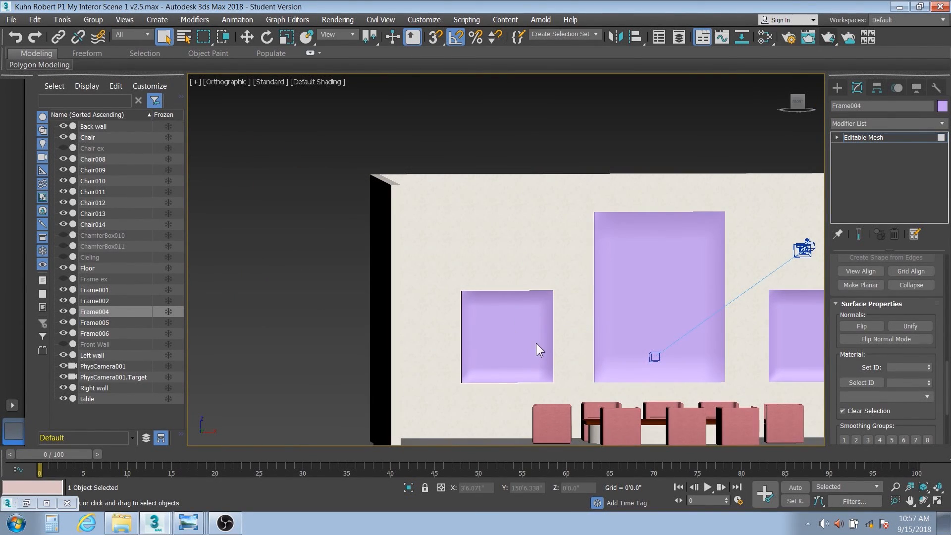
pyautogui.moveTo(536, 343); pyautogui.dragTo(429, 282, button='middle')
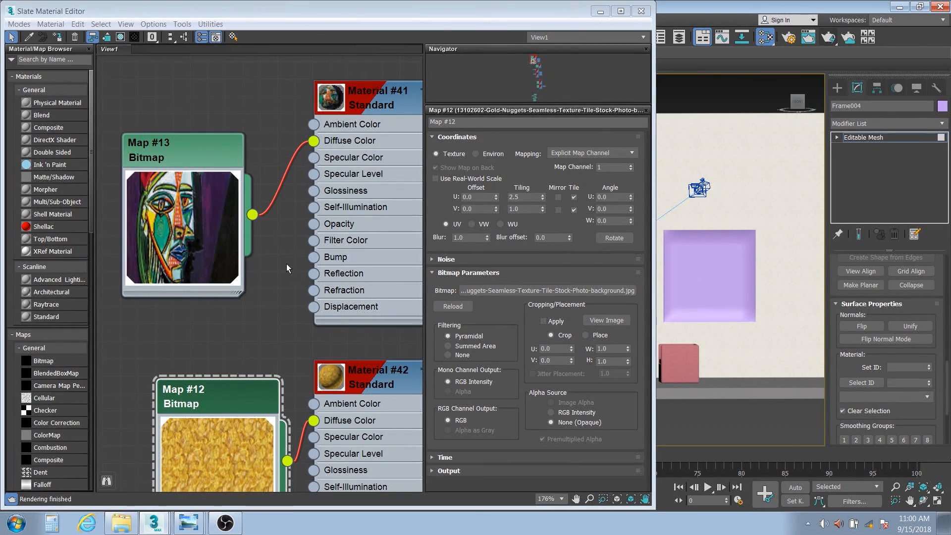
# Clone the Picasso-and-gold Multi/Sub node tree above the original as Material #43.
pyautogui.scroll(-5, 283, 265)
pyautogui.moveTo(287, 263); pyautogui.dragTo(213, 273, button='middle')
pyautogui.scroll(-2, 254, 276)
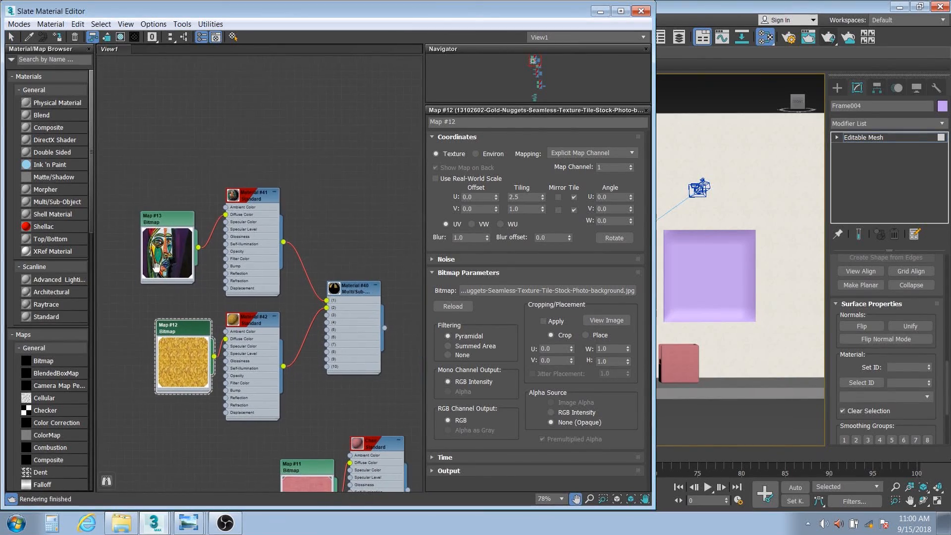
pyautogui.moveTo(115, 156); pyautogui.dragTo(372, 409)
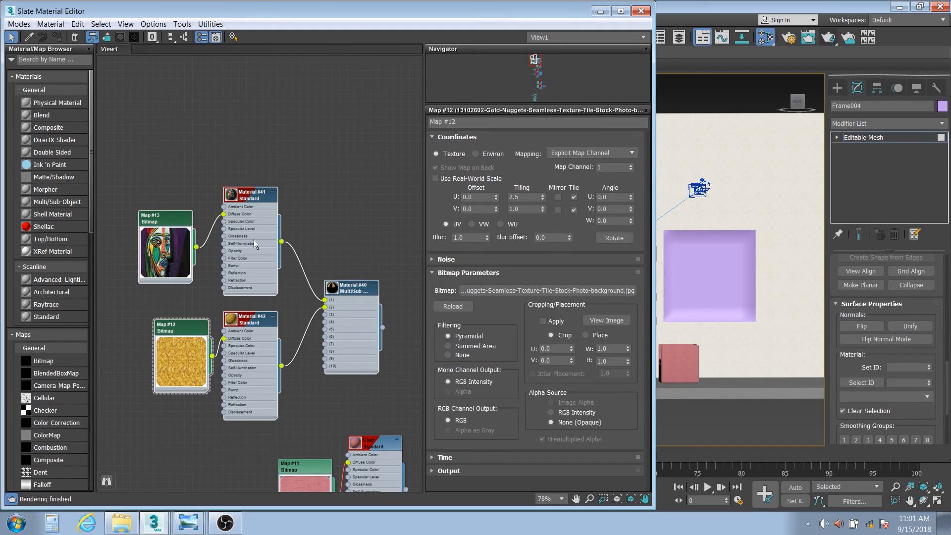
pyautogui.scroll(-2, 253, 230)
pyautogui.moveTo(251, 233); pyautogui.dragTo(248, 369, button='middle')
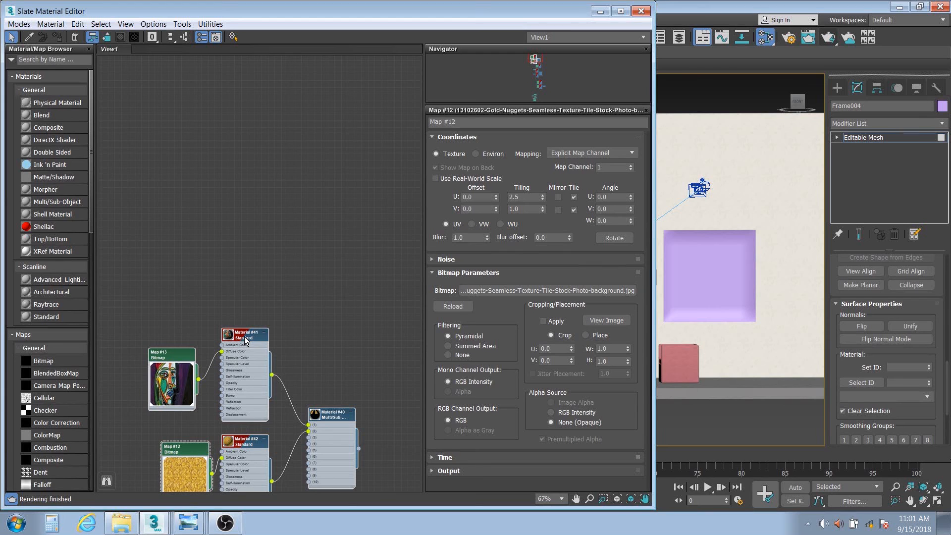
pyautogui.keyDown('shift'); pyautogui.moveTo(248, 369); pyautogui.dragTo(242, 137); pyautogui.keyUp('shift')
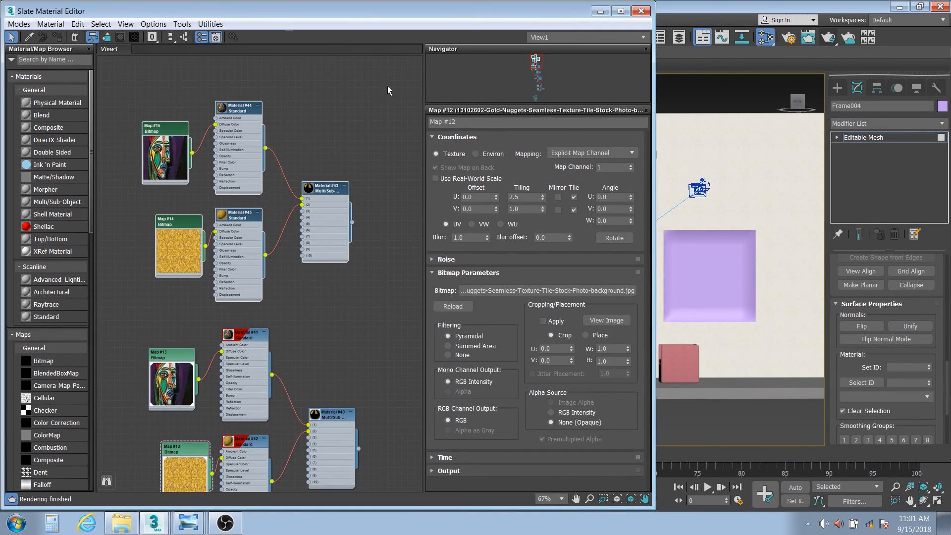
# Apply Material #43 to the left picture frame, Frame002, on the wall.
pyautogui.moveTo(433, 10); pyautogui.dragTo(177, 5)
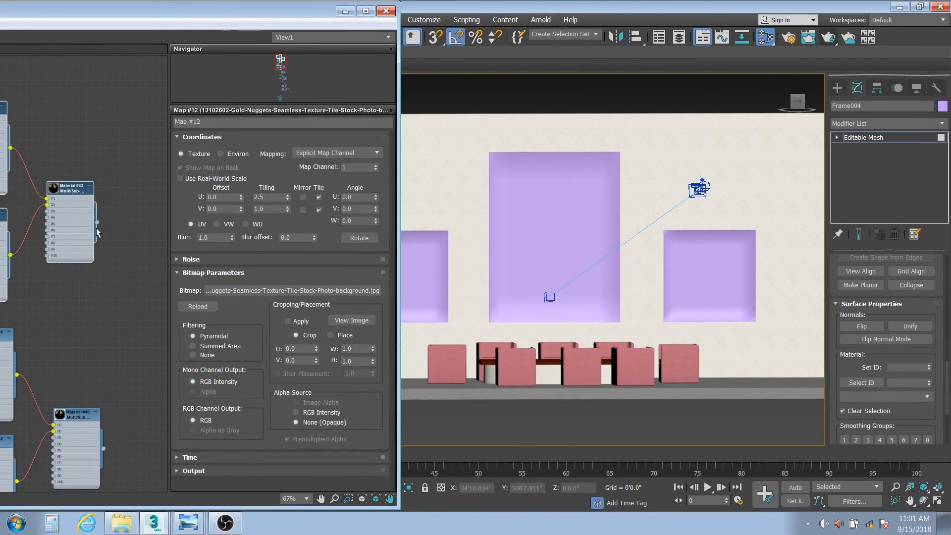
pyautogui.moveTo(97, 222); pyautogui.dragTo(416, 290)
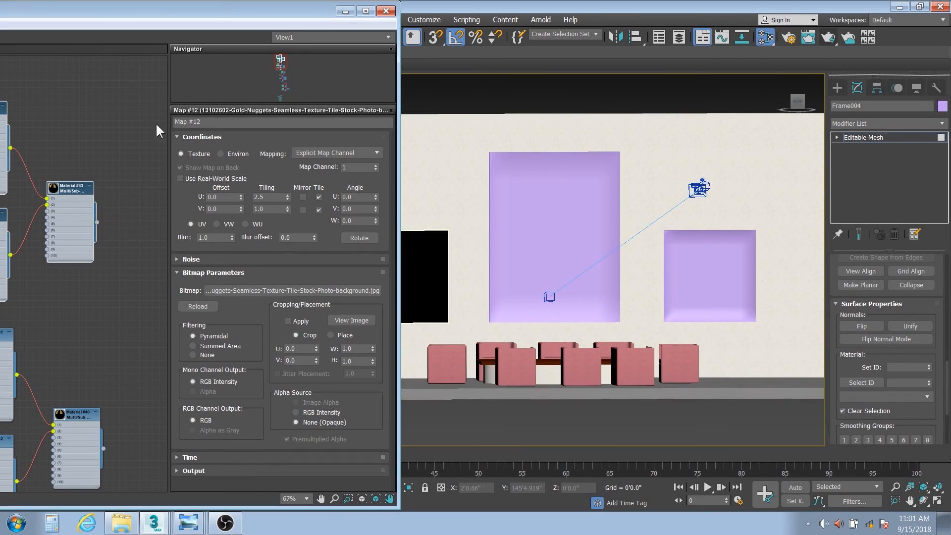
pyautogui.moveTo(162, 10); pyautogui.dragTo(483, 95)
# Clone the top two Picasso-and-gold node groups upward in the node view.
pyautogui.scroll(-2, 374, 235)
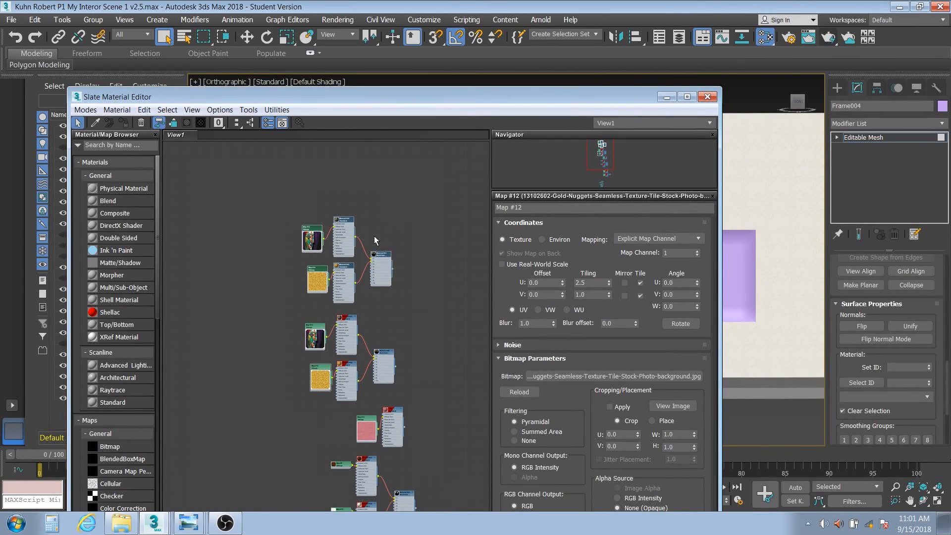
pyautogui.scroll(-3, 353, 266)
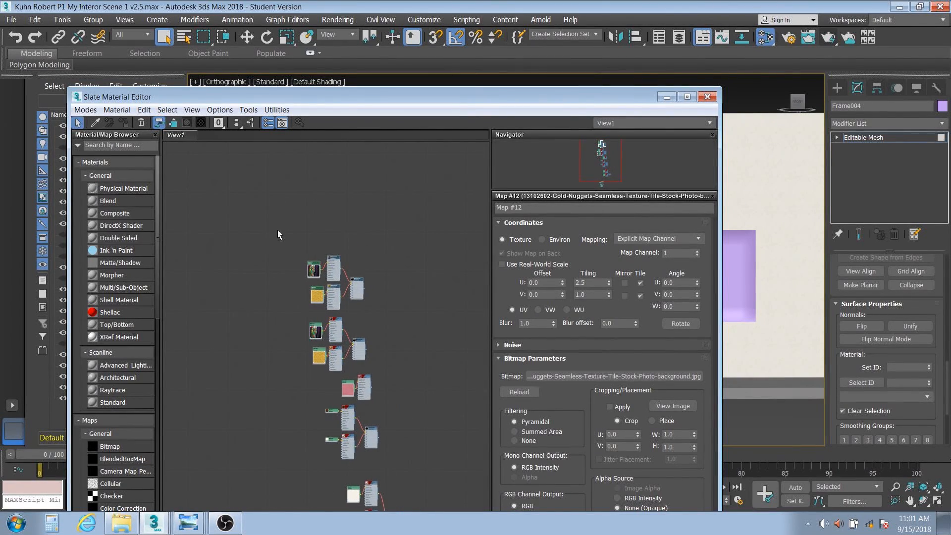
pyautogui.moveTo(278, 230); pyautogui.dragTo(387, 368)
pyautogui.keyDown('shift'); pyautogui.moveTo(329, 275); pyautogui.dragTo(327, 151); pyautogui.keyUp('shift')
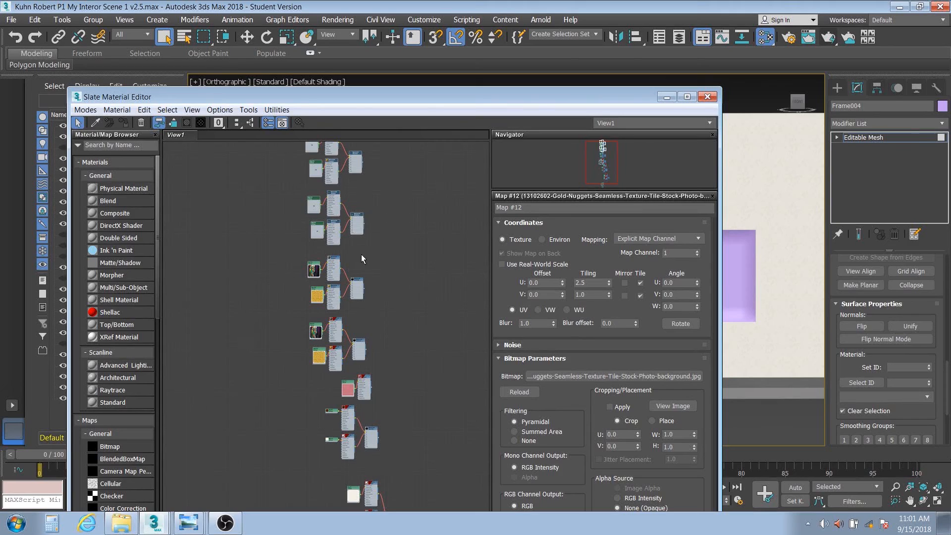
pyautogui.moveTo(361, 254); pyautogui.dragTo(359, 312, button='middle')
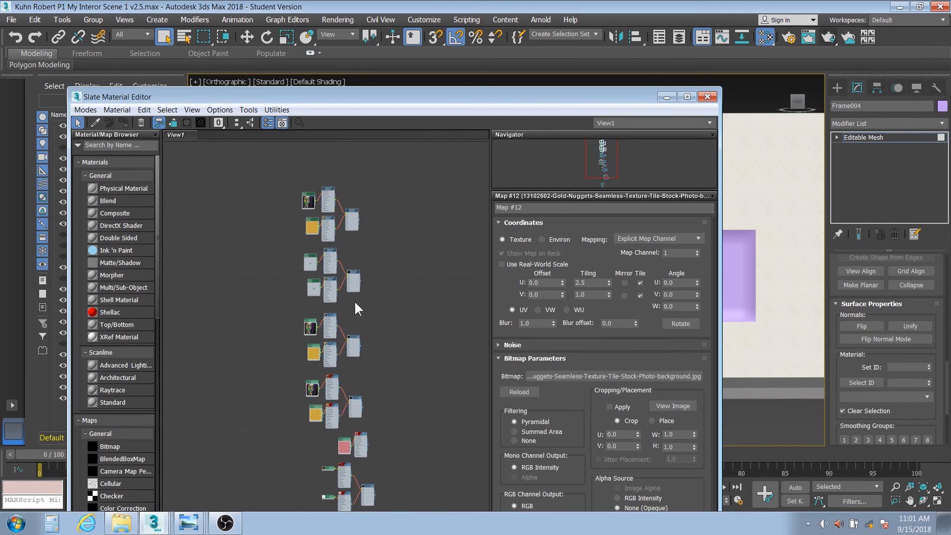
# Clone the top two node groups upward again, adding Material #47 with Maps #19 and #18.
pyautogui.moveTo(278, 180)
pyautogui.mouseDown()
pyautogui.moveTo(290, 227)
pyautogui.moveTo(348, 309)
pyautogui.mouseUp()
pyautogui.moveTo(328, 236); pyautogui.dragTo(332, 275, button='middle')
pyautogui.keyDown('shift'); pyautogui.moveTo(331, 275); pyautogui.dragTo(330, 157); pyautogui.keyUp('shift')
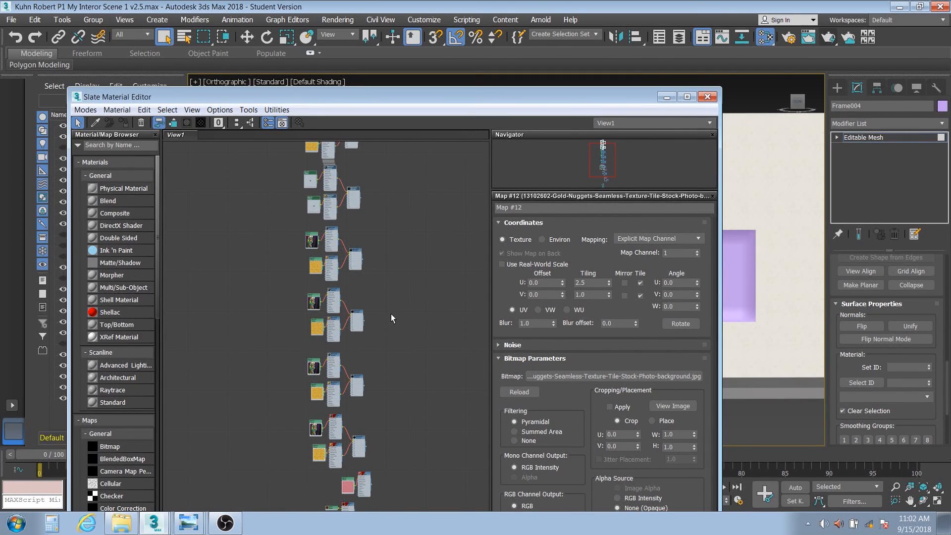
pyautogui.scroll(5, 347, 268)
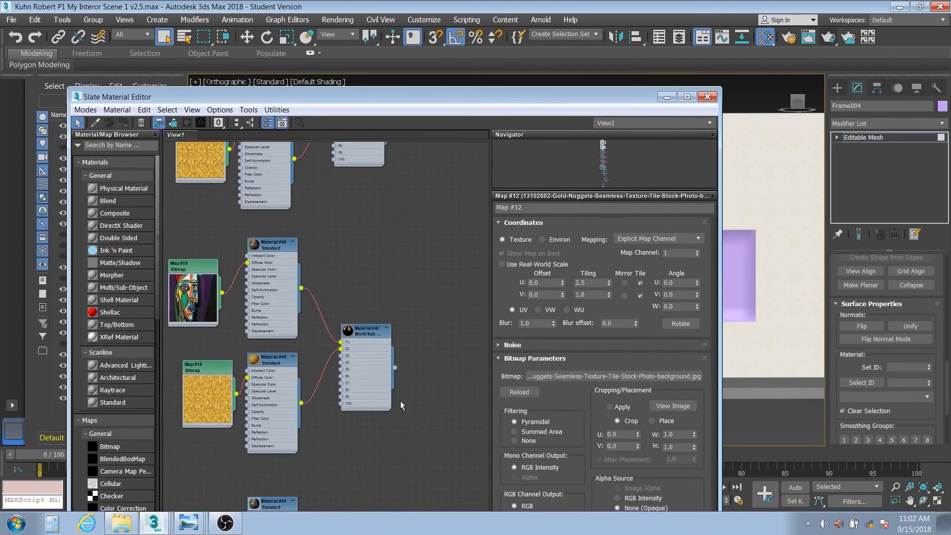
pyautogui.moveTo(488, 93); pyautogui.dragTo(280, 34)
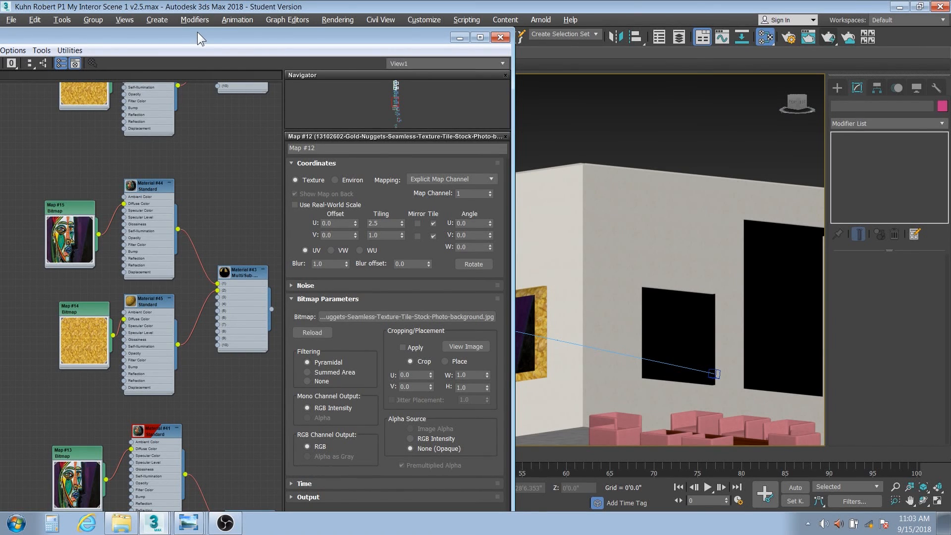
pyautogui.moveTo(197, 32); pyautogui.dragTo(352, 5)
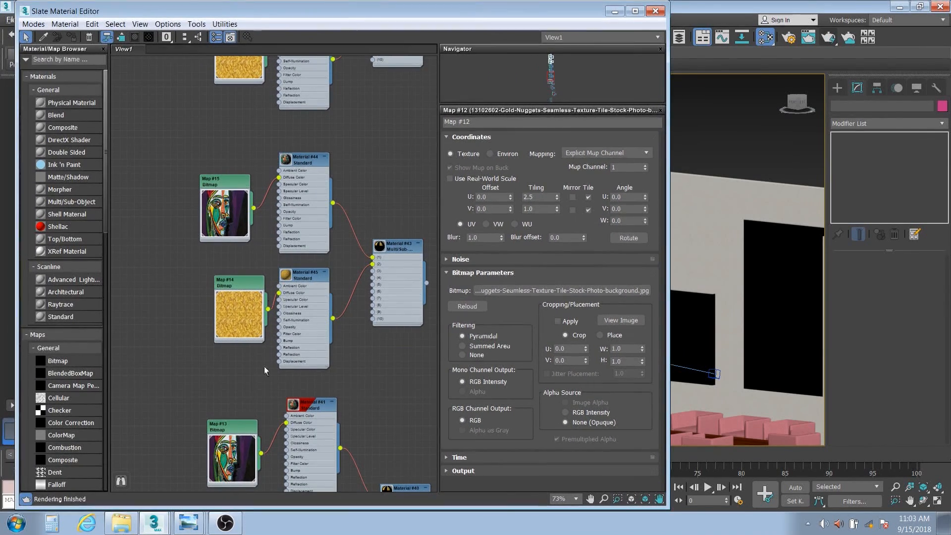
# Show Materials #44 and #45 shaded in the viewport, then marquee-select the frame's inner picture faces.
pyautogui.click(307, 408)
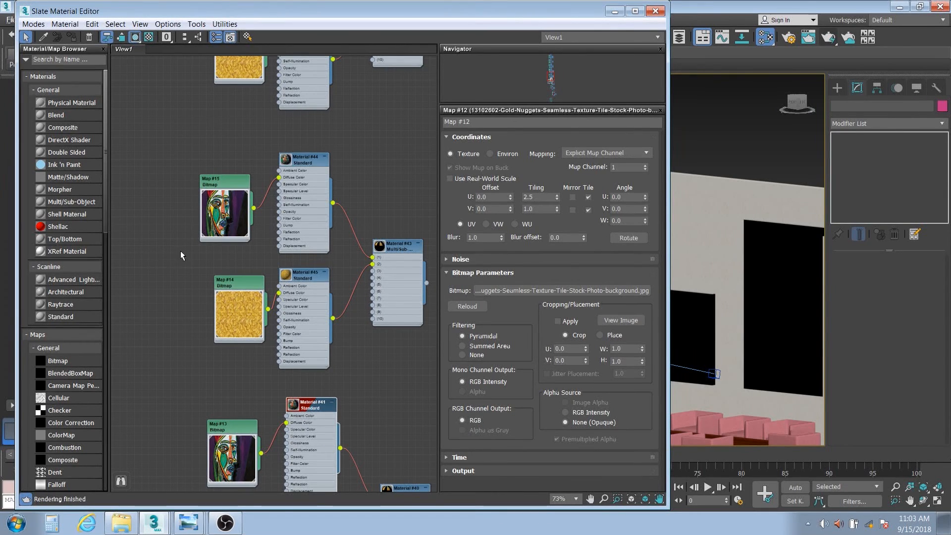
pyautogui.doubleClick(305, 159)
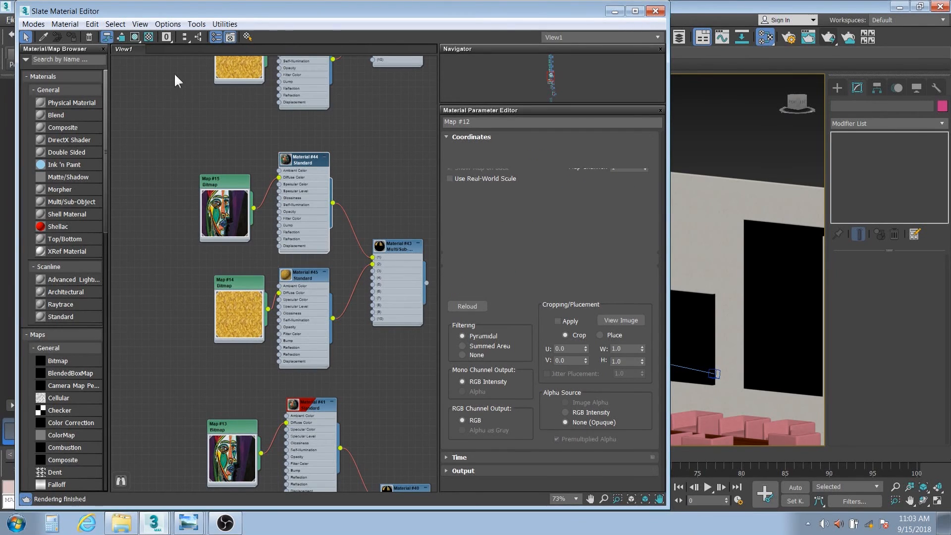
pyautogui.click(133, 38)
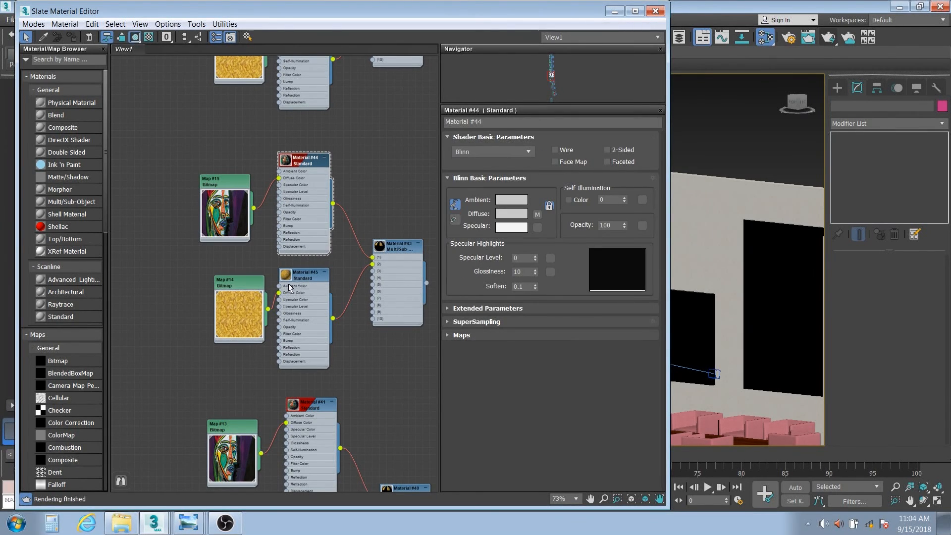
pyautogui.doubleClick(304, 278)
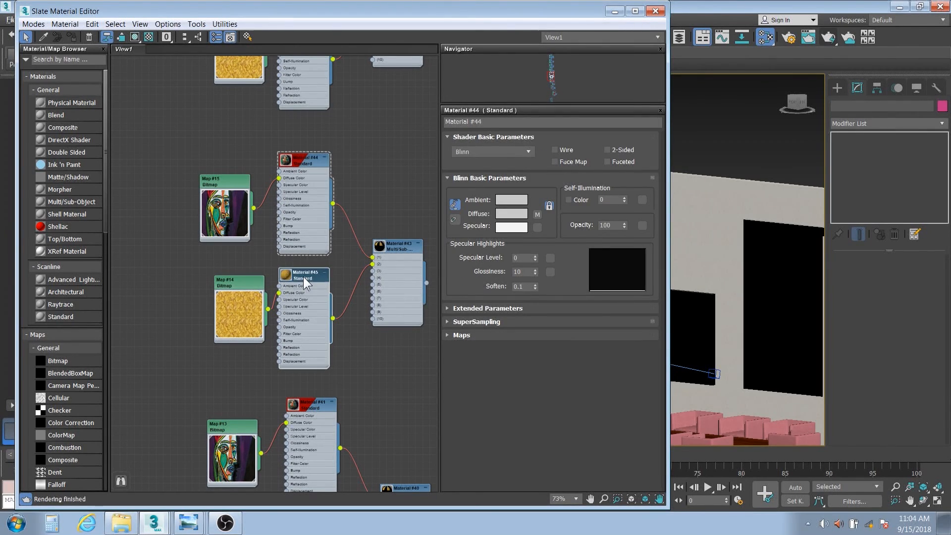
pyautogui.click(133, 37)
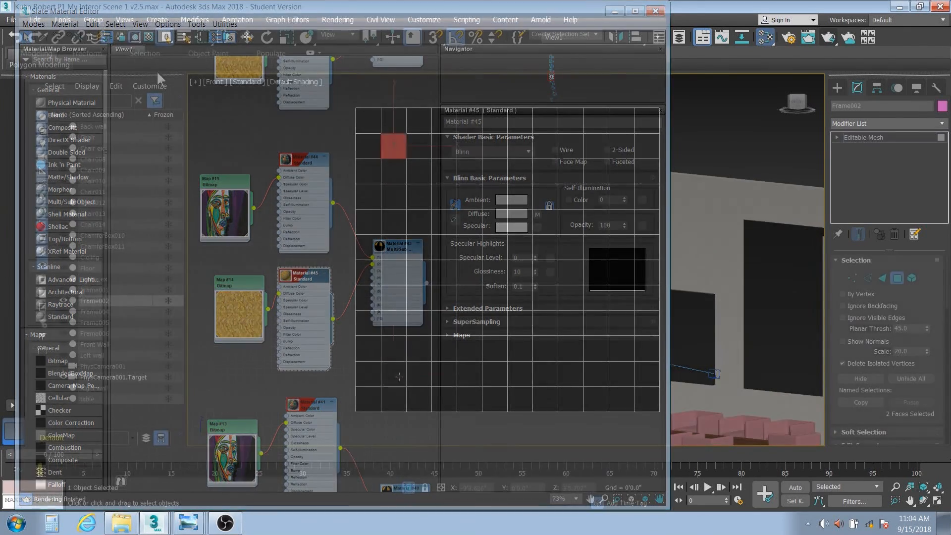
pyautogui.moveTo(399, 376)
pyautogui.mouseDown()
pyautogui.moveTo(568, 160)
pyautogui.moveTo(629, 141)
pyautogui.mouseUp()
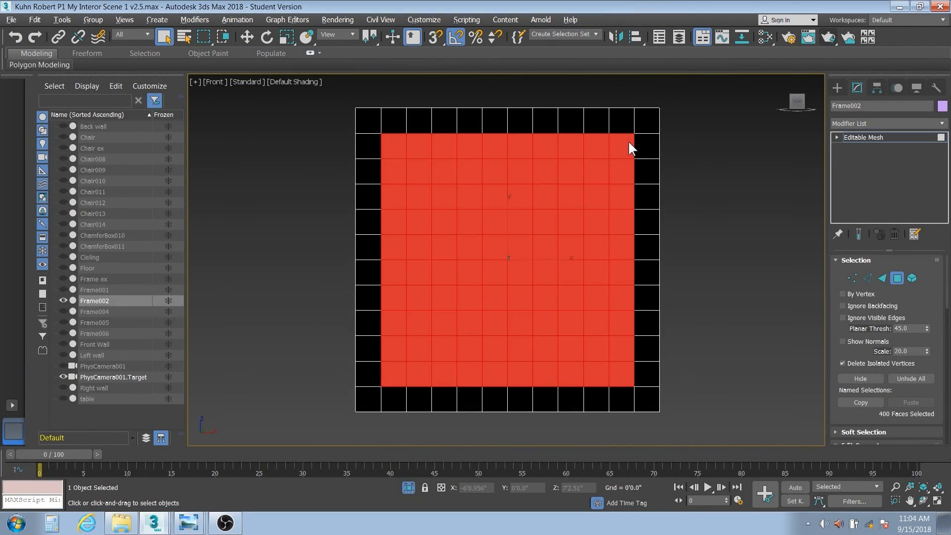
# Give the selected centre picture faces material ID 1.
pyautogui.moveTo(950, 300); pyautogui.dragTo(950, 372)
pyautogui.scroll(-5, 904, 393)
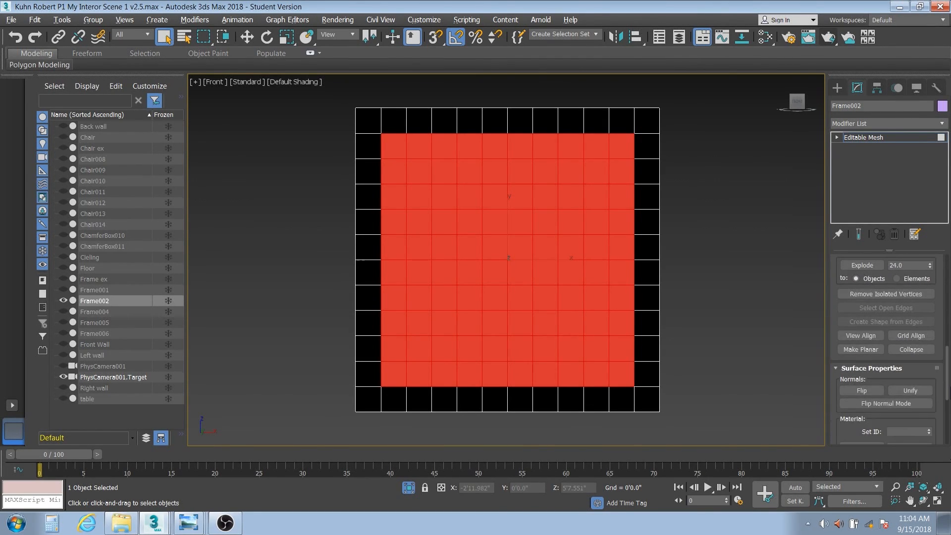
pyautogui.click(905, 388)
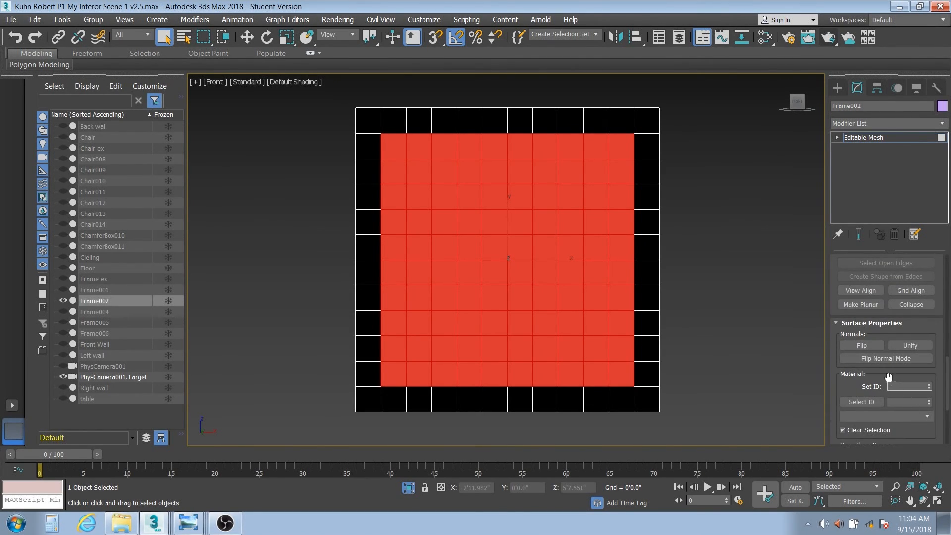
pyautogui.write('1')
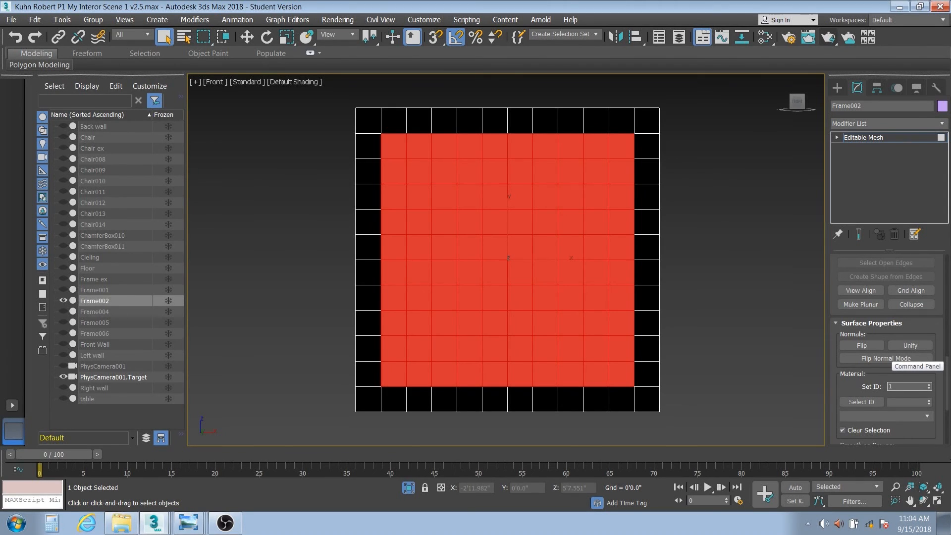
pyautogui.press('Return')
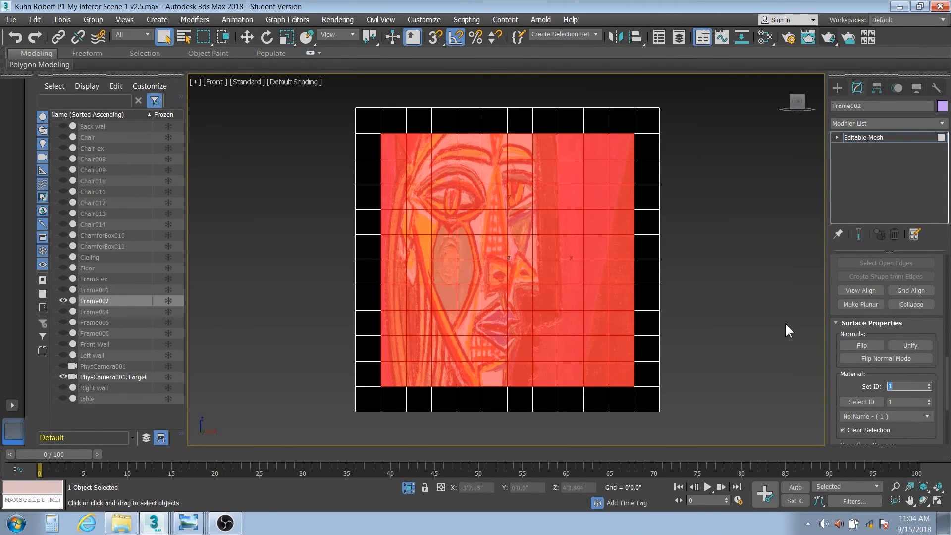
# Invert the selection and give the border faces material ID 2 for the gold texture.
pyautogui.click(34, 20)
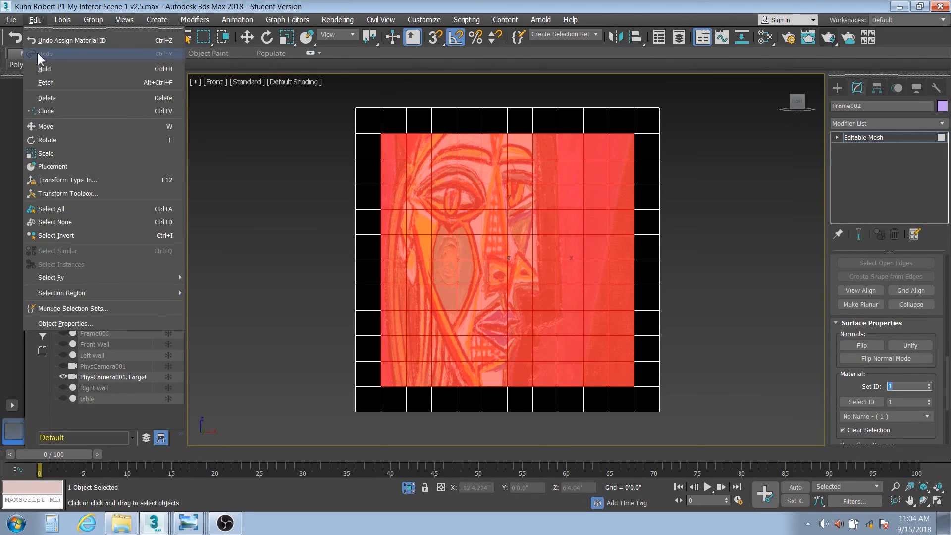
pyautogui.click(75, 231)
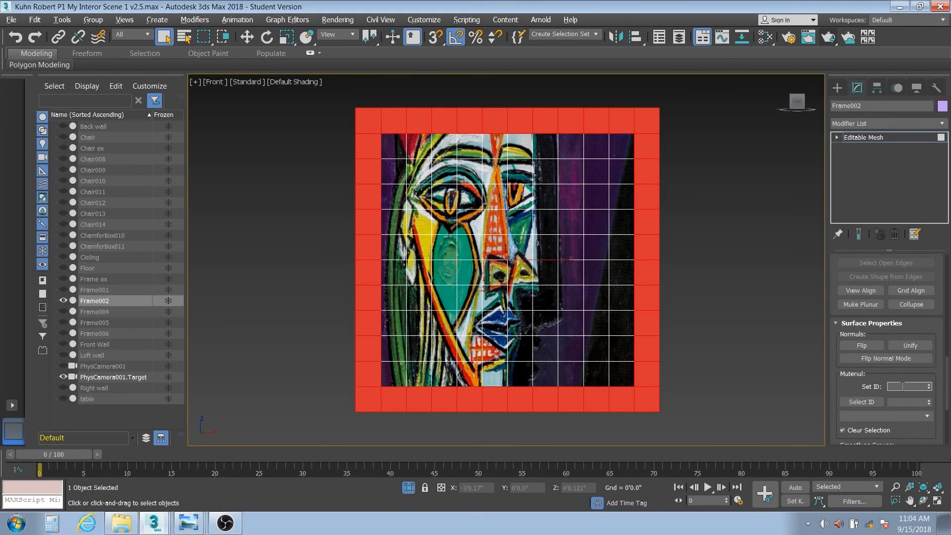
pyautogui.press('Return')
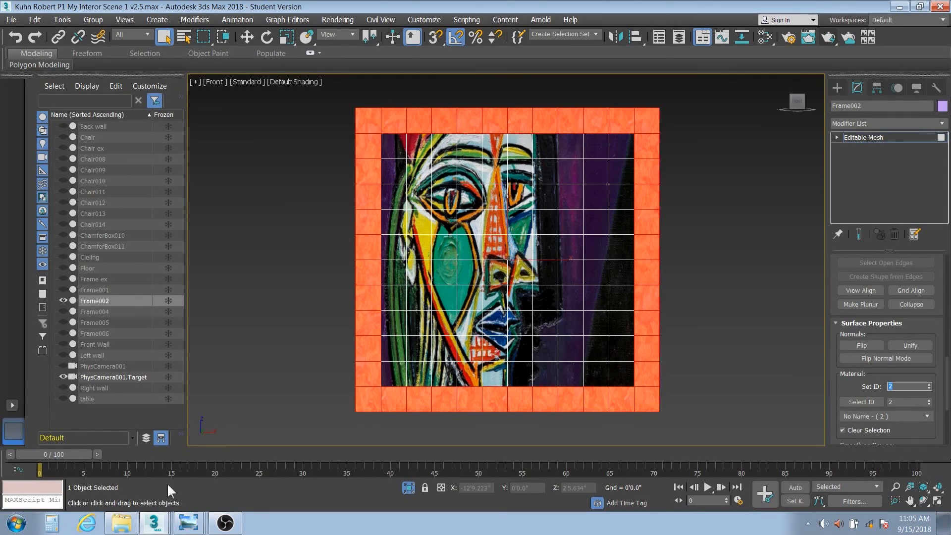
pyautogui.click(155, 524)
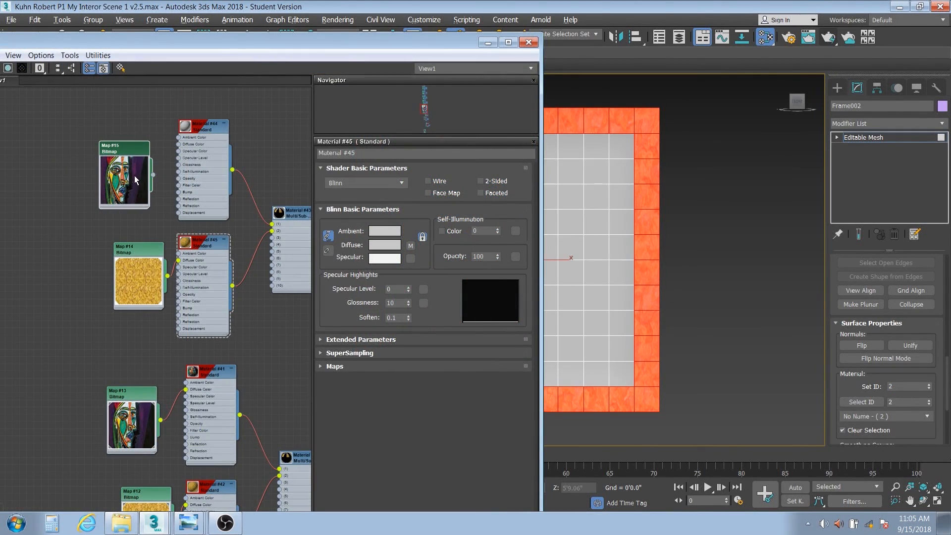
# Delete the face-portrait bitmap Map #15 from Material #44 and bring up the Picasso paintings folder.
pyautogui.doubleClick(126, 147)
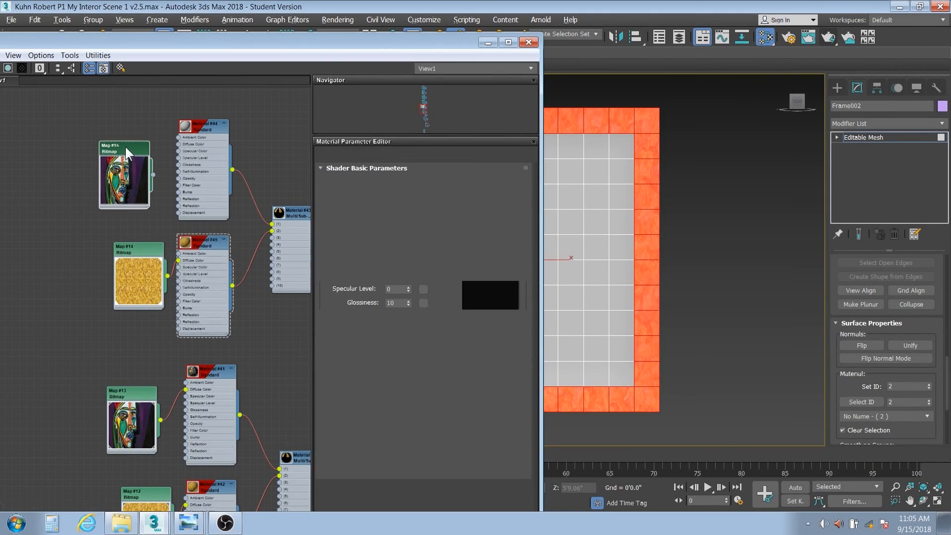
pyautogui.press('Delete')
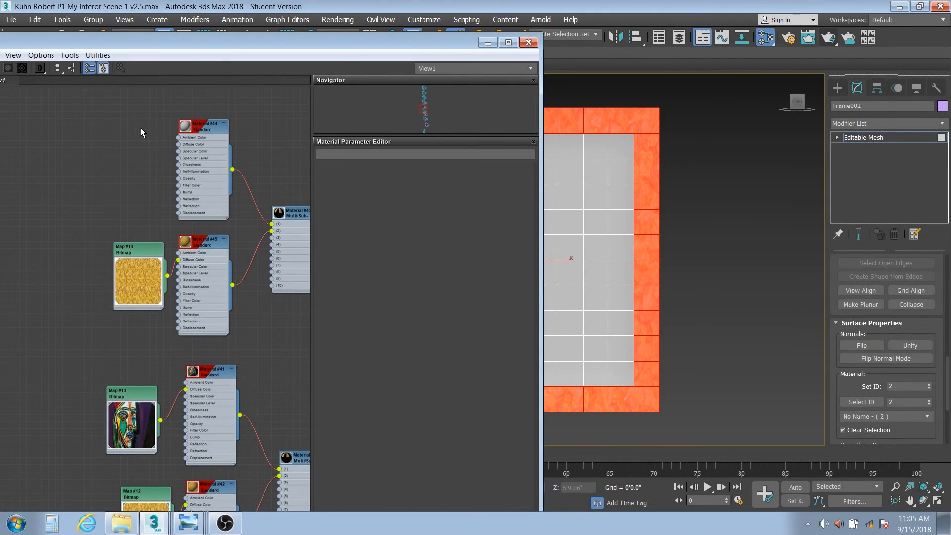
pyautogui.click(121, 524)
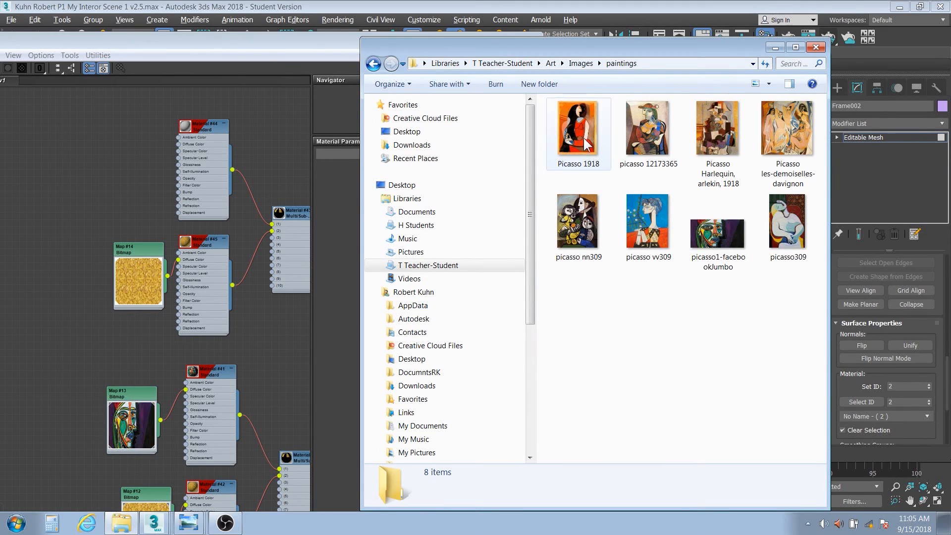
# Add Picasso 1918 as Map #24 feeding Material #44, so it shows inside Frame002's gold border.
pyautogui.moveTo(584, 143); pyautogui.dragTo(177, 144)
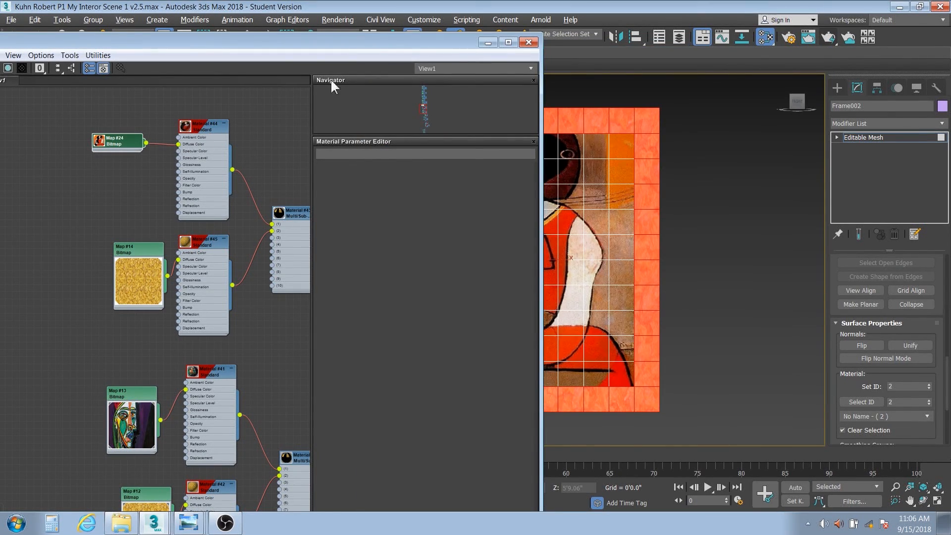
pyautogui.moveTo(359, 46); pyautogui.dragTo(173, 77)
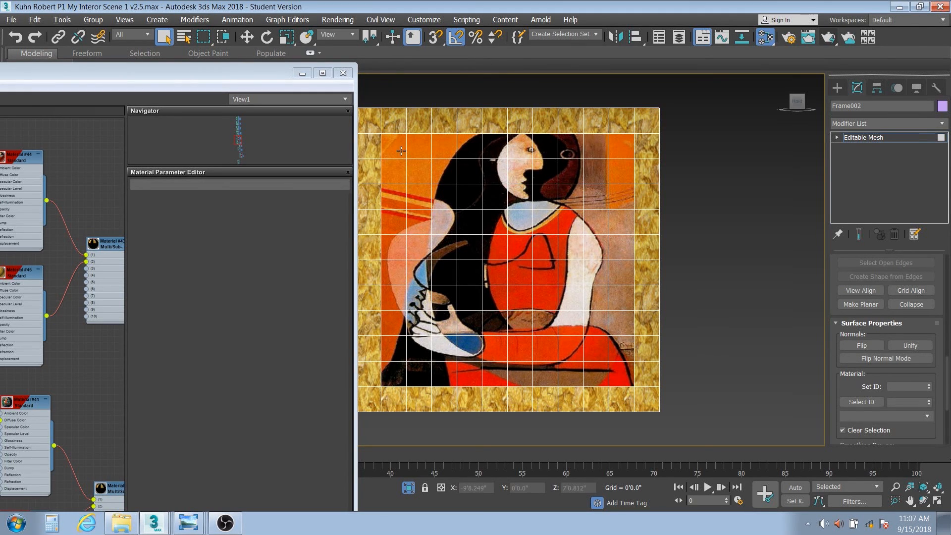
# Select Frame002's 100 inner picture polygons at Polygon level and open the Modifier List.
pyautogui.click(837, 137)
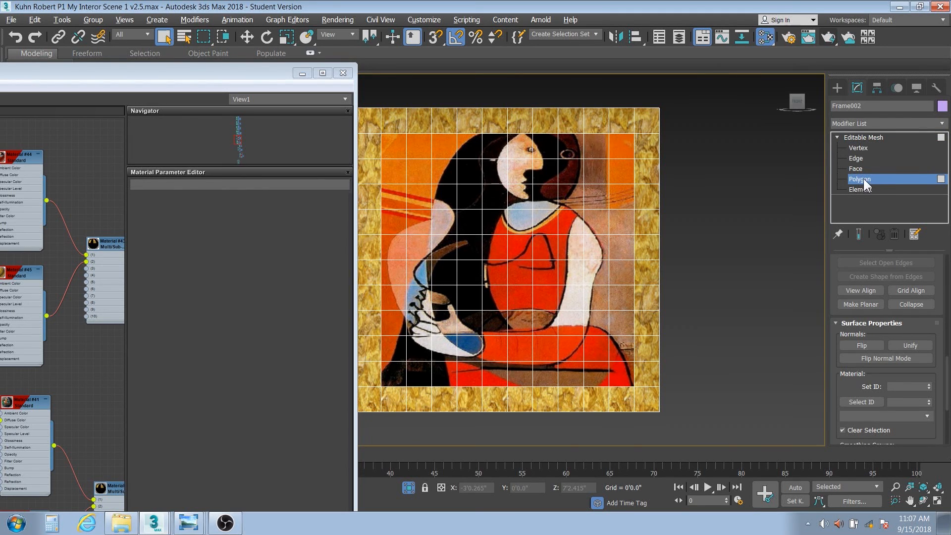
pyautogui.click(389, 146)
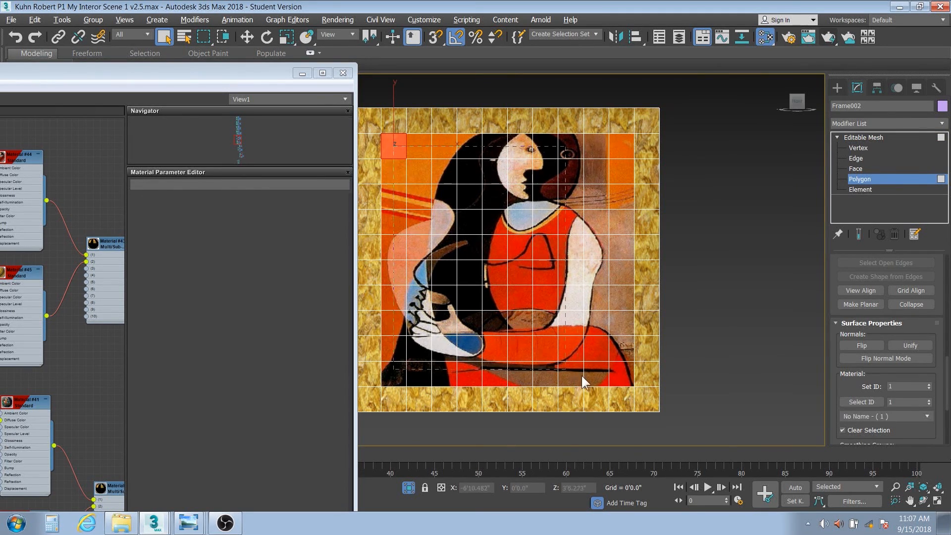
pyautogui.moveTo(616, 378); pyautogui.dragTo(620, 378)
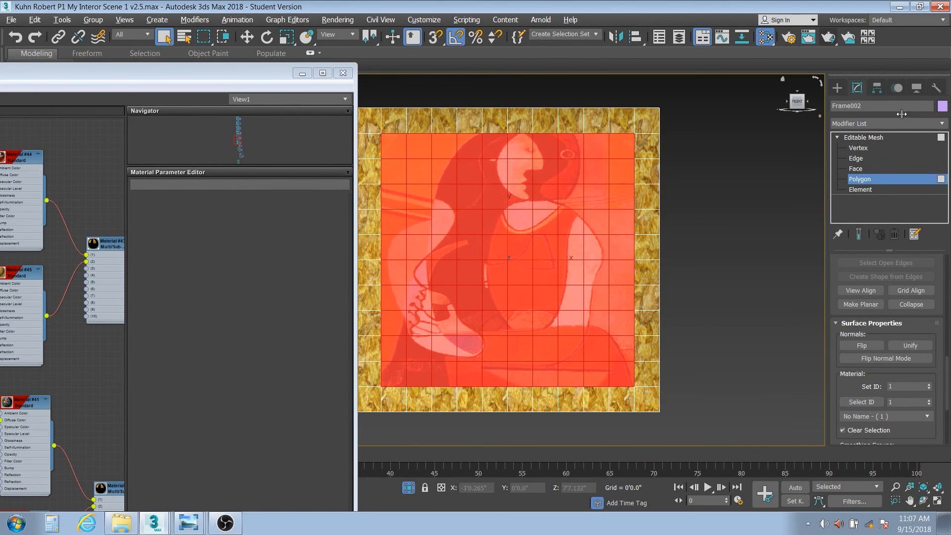
pyautogui.click(942, 124)
pyautogui.moveTo(942, 136); pyautogui.dragTo(929, 411)
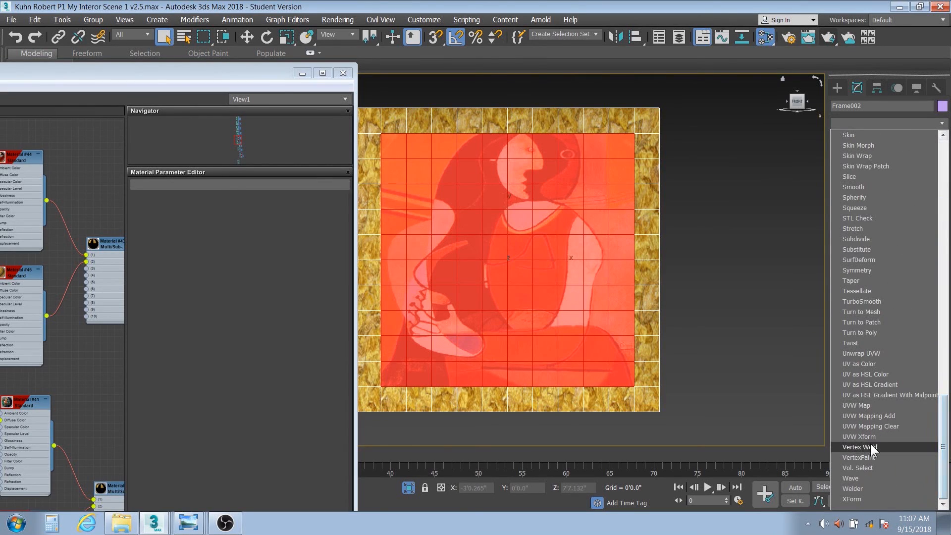
# Add a Box UVW Map to the picture polygons and collapse it into Frame002's Editable Mesh.
pyautogui.click(883, 405)
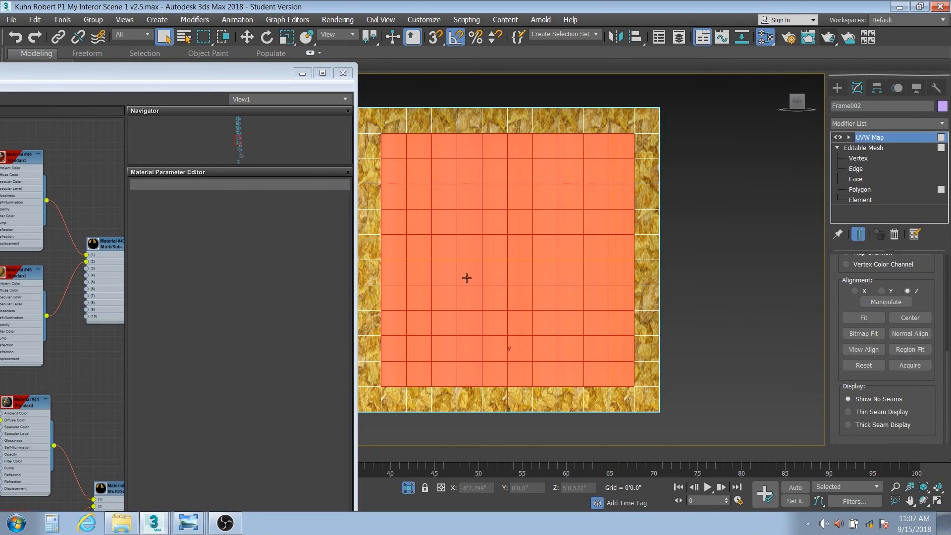
pyautogui.scroll(10, 950, 380)
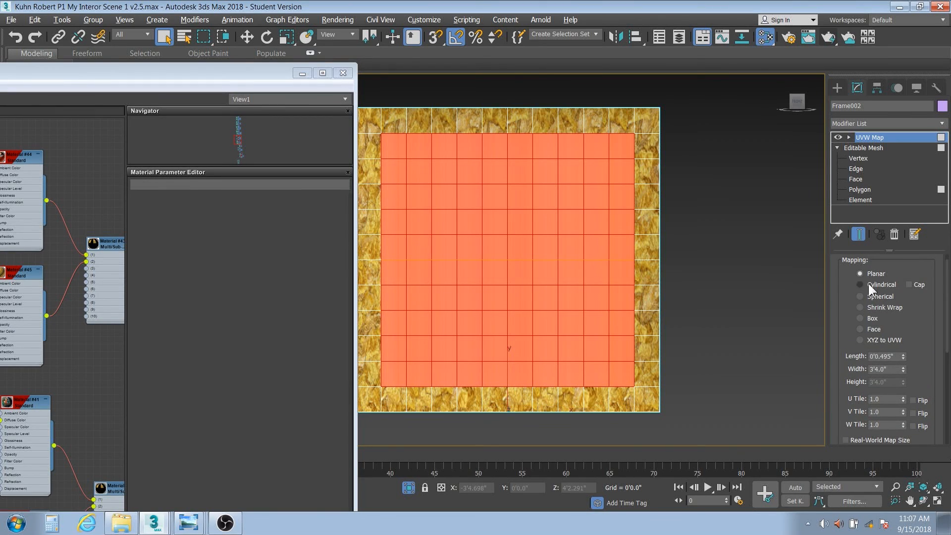
pyautogui.click(860, 317)
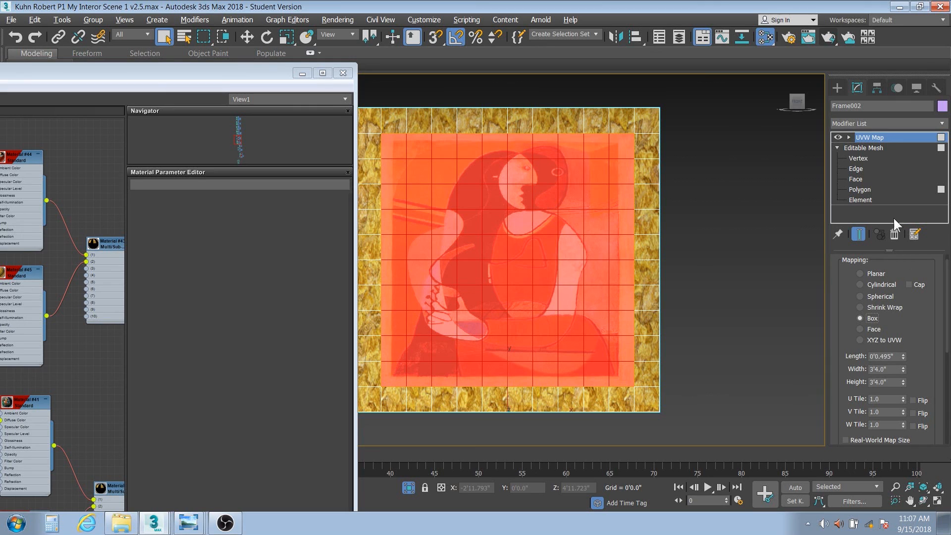
pyautogui.click(737, 252)
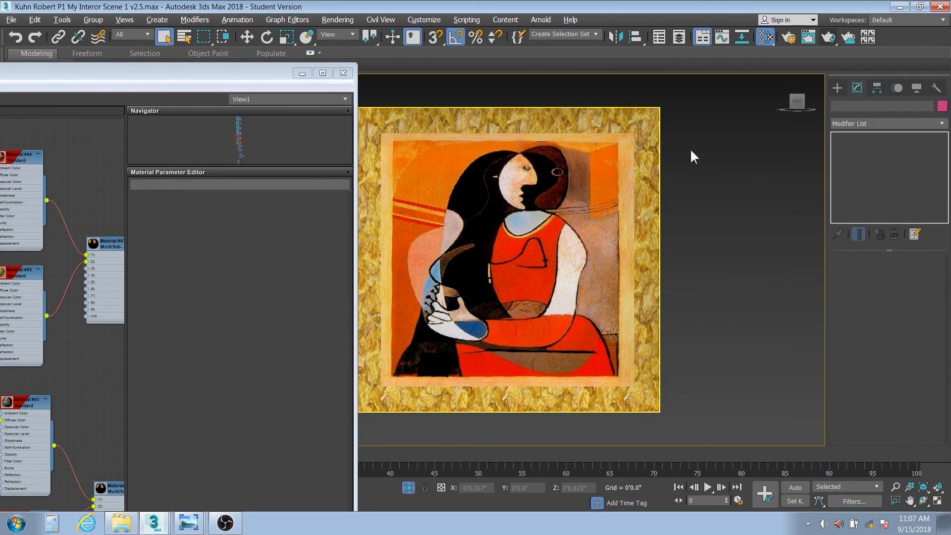
pyautogui.click(577, 185)
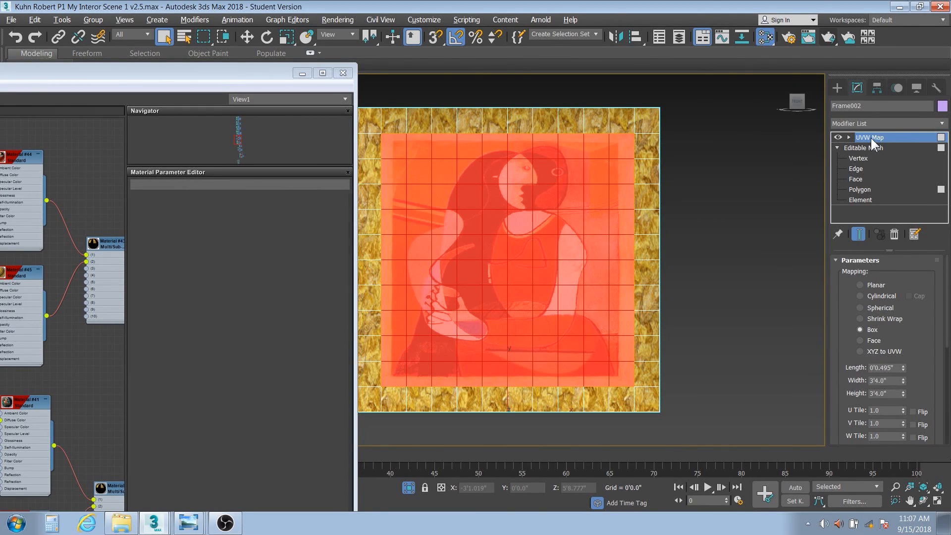
pyautogui.rightClick(863, 212)
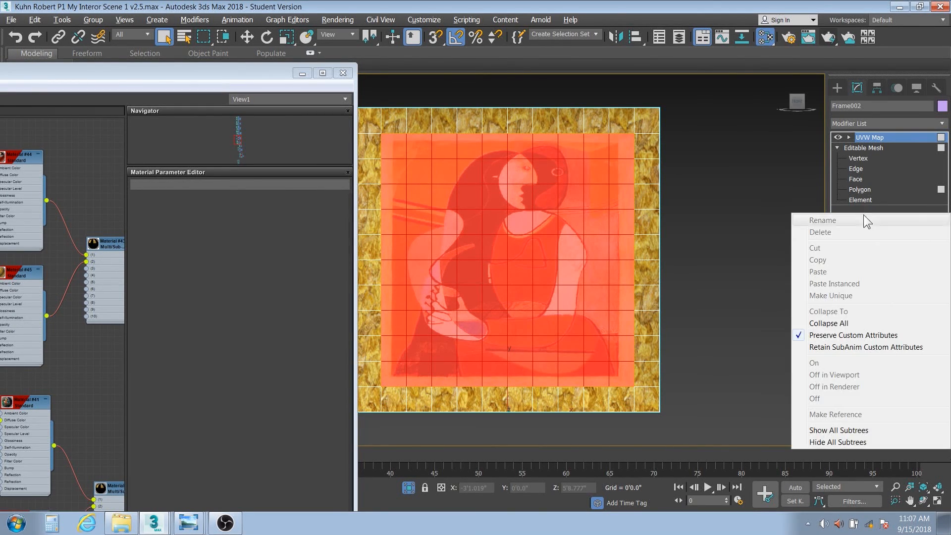
pyautogui.click(841, 323)
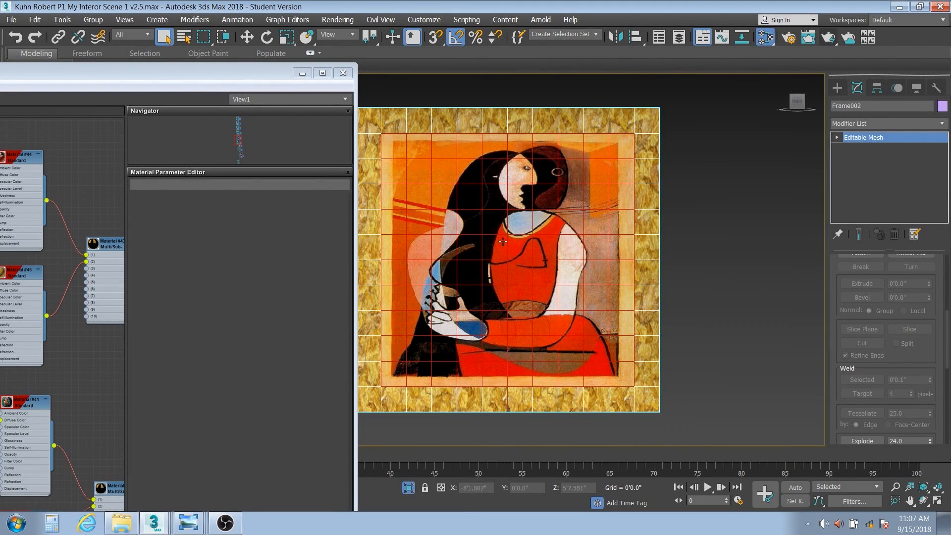
# Close the Slate editor, unhide the room, orbit around the painting, then switch to the v2 scene window.
pyautogui.click(342, 73)
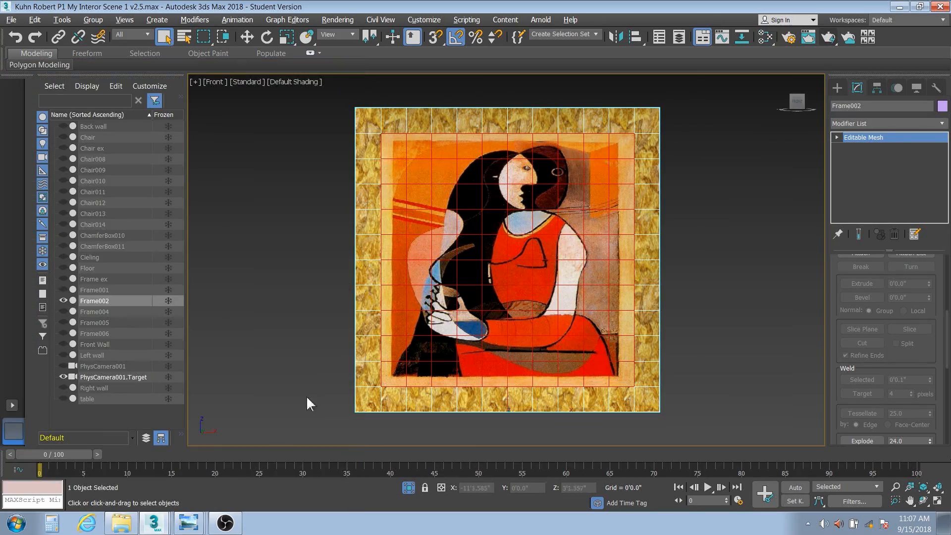
pyautogui.click(409, 487)
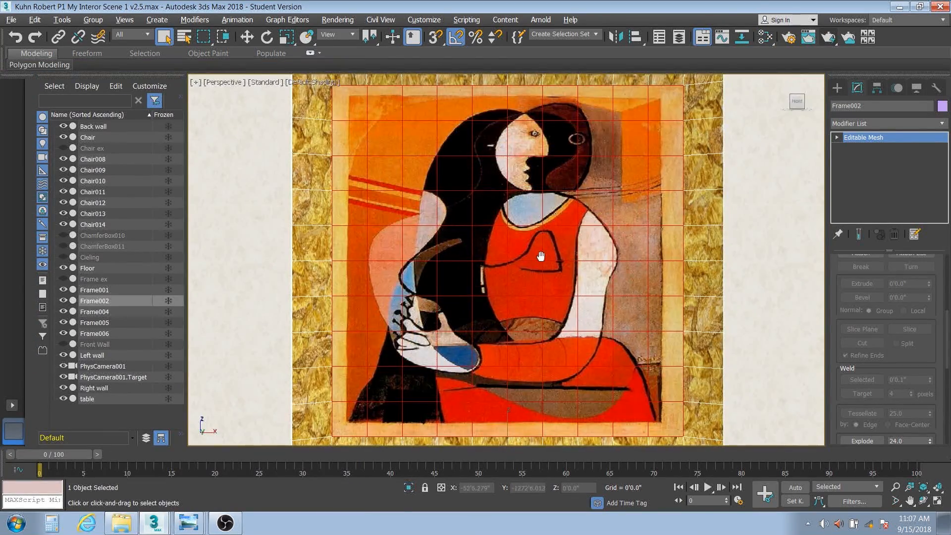
pyautogui.scroll(-10, 540, 256)
pyautogui.scroll(6, 540, 255)
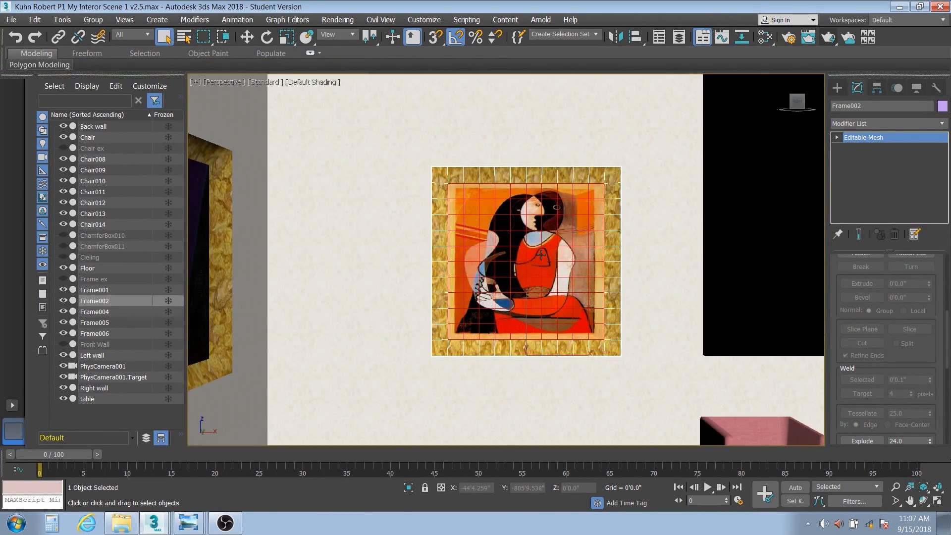
pyautogui.moveTo(541, 255)
pyautogui.keyDown('alt'); pyautogui.mouseDown(button='middle')
pyautogui.moveTo(483, 264)
pyautogui.moveTo(571, 260)
pyautogui.moveTo(404, 231)
pyautogui.mouseUp(button='middle'); pyautogui.keyUp('alt')
pyautogui.scroll(-2, 607, 255)
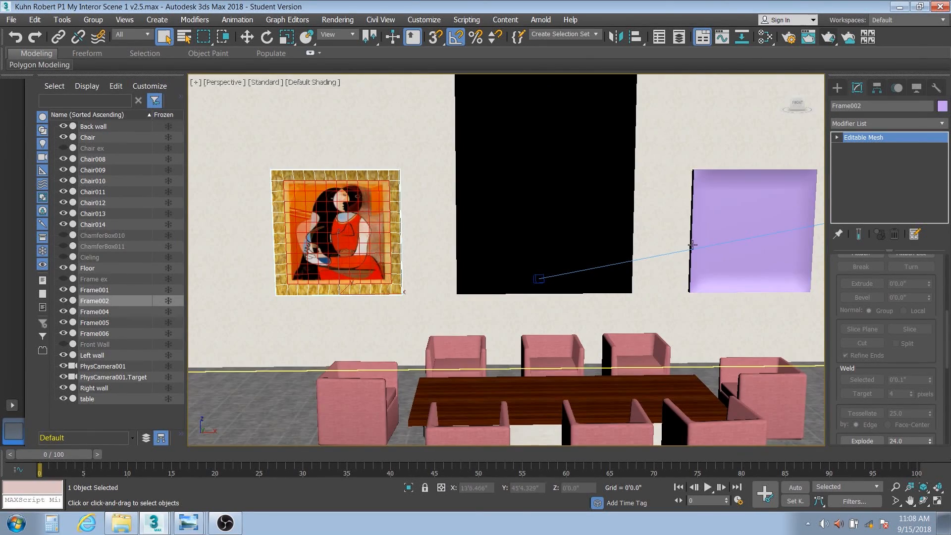
pyautogui.click(164, 501)
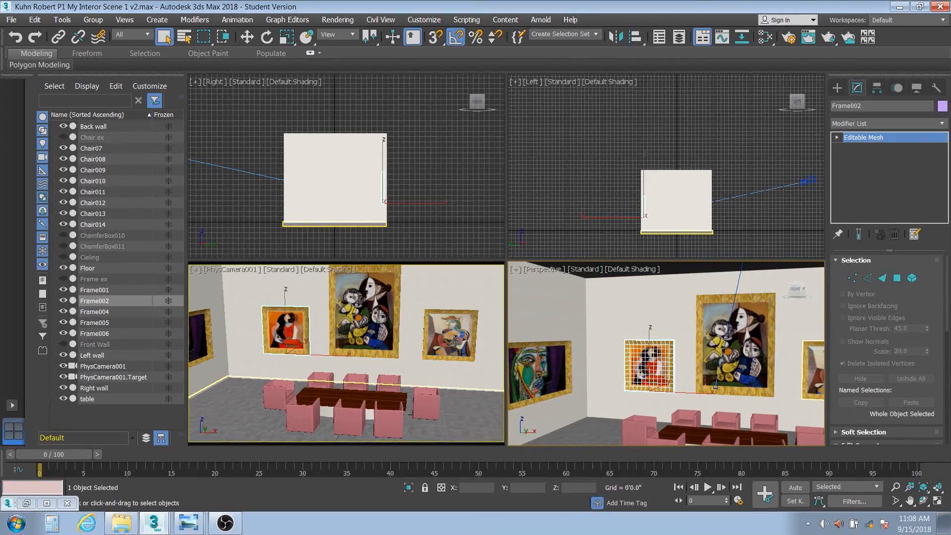
# Open the Slate Material Editor and browse Material #47 with sub-materials #48 and #49 and Maps #25 and #16.
pyautogui.click(769, 37)
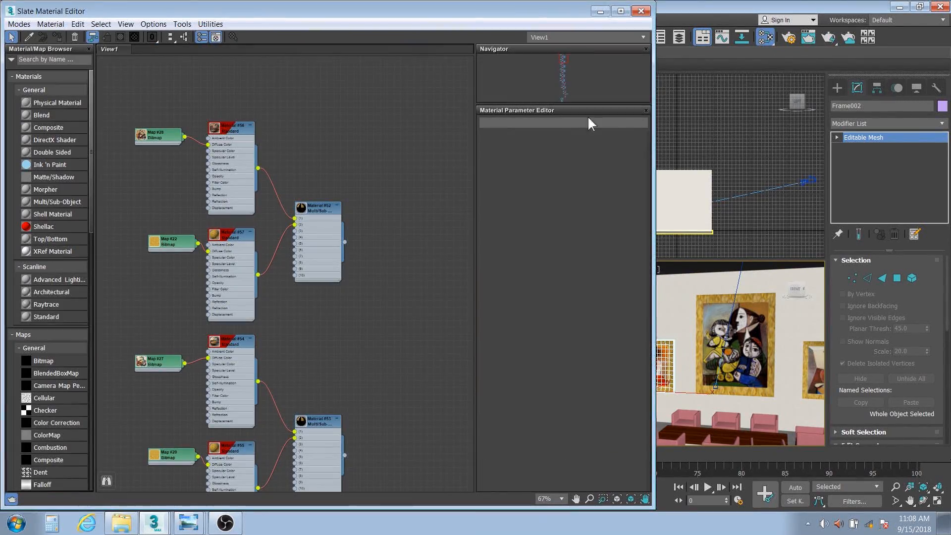
pyautogui.scroll(-1, 343, 367)
pyautogui.moveTo(343, 366); pyautogui.dragTo(323, 282, button='middle')
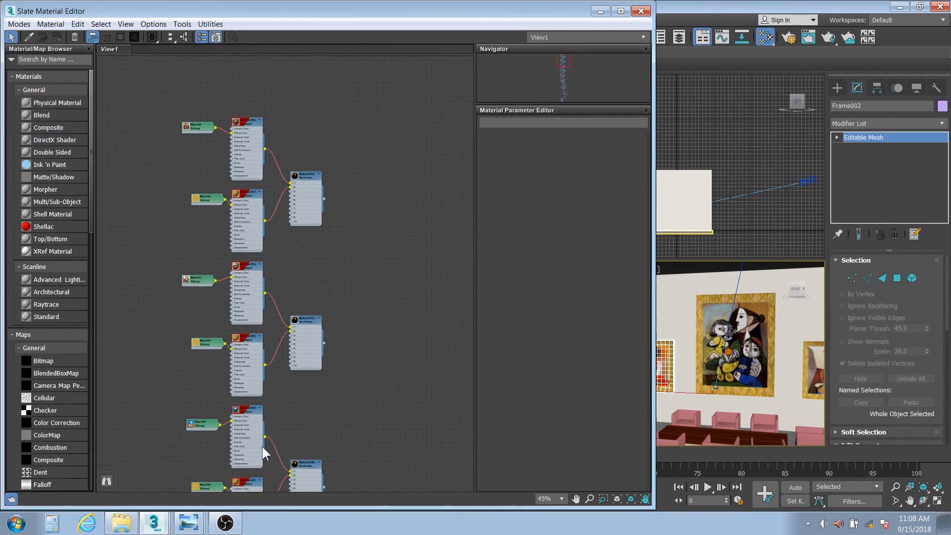
pyautogui.moveTo(297, 453); pyautogui.dragTo(360, 192, button='middle')
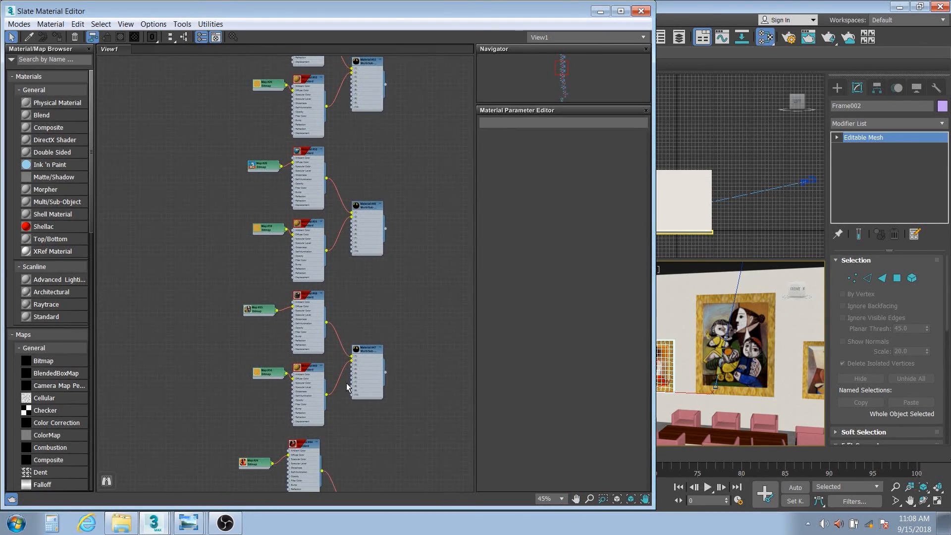
pyautogui.moveTo(349, 387); pyautogui.dragTo(329, 313, button='middle')
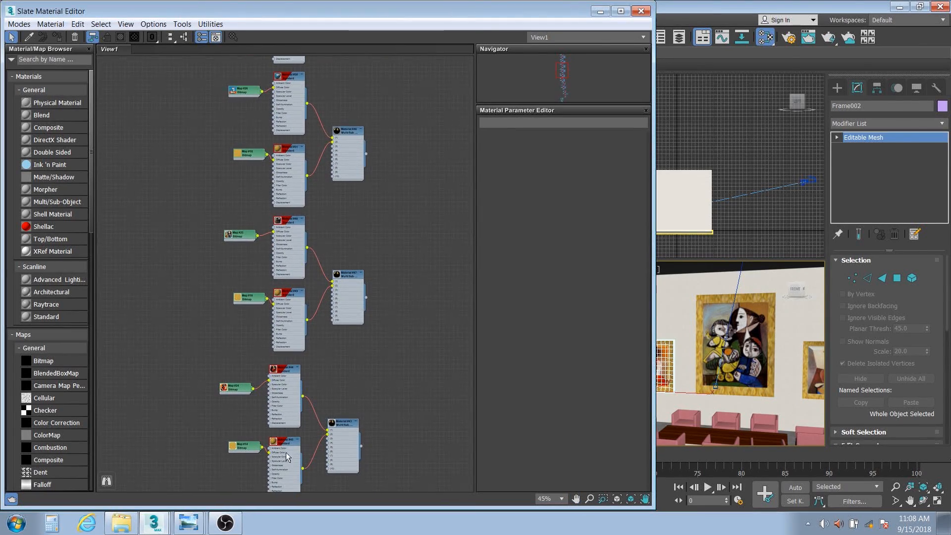
pyautogui.scroll(-1, 285, 454)
pyautogui.moveTo(281, 432); pyautogui.dragTo(265, 203, button='middle')
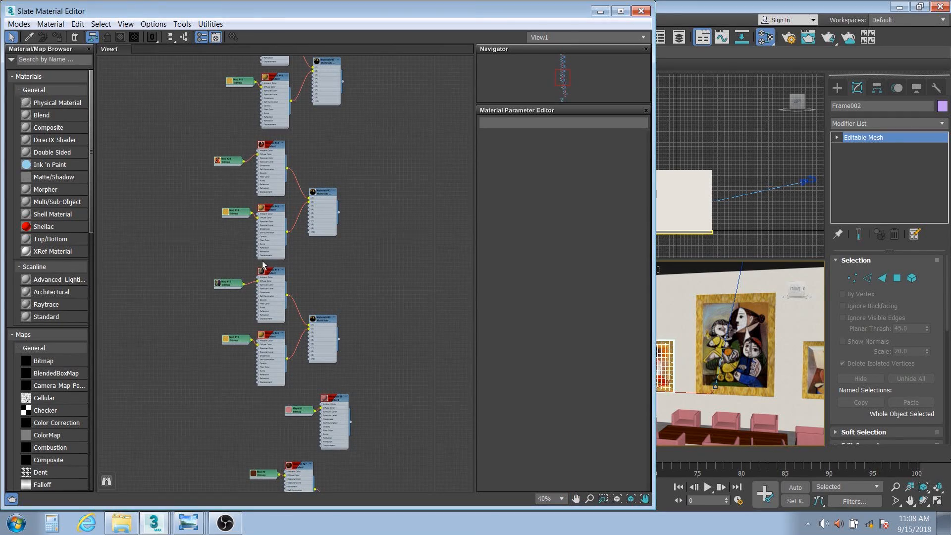
pyautogui.scroll(1, 221, 312)
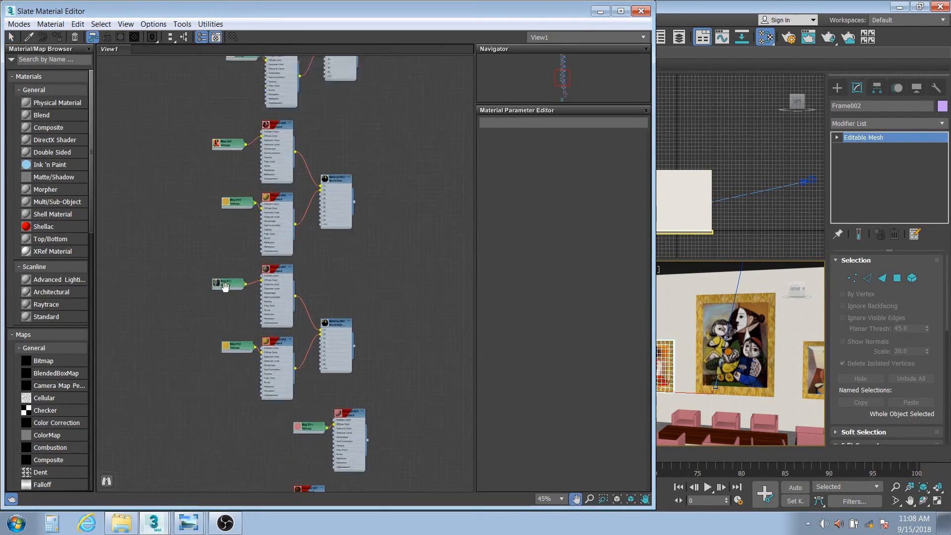
pyautogui.scroll(1, 238, 335)
pyautogui.moveTo(253, 210); pyautogui.dragTo(239, 388, button='middle')
pyautogui.moveTo(260, 136); pyautogui.dragTo(241, 366, button='middle')
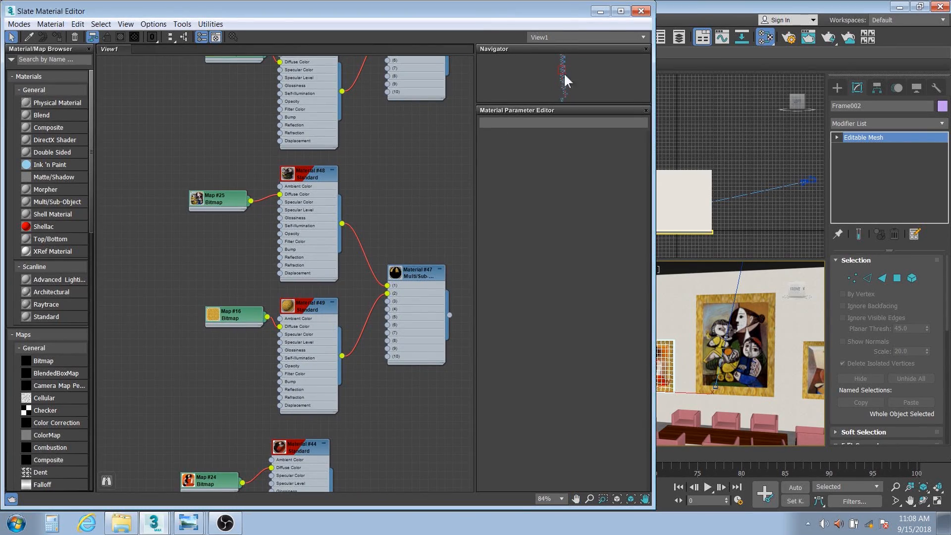
# Maximize the Perspective viewport with Alt+W, then reopen the Slate editor to find Material #29 and Map #11.
pyautogui.click(641, 10)
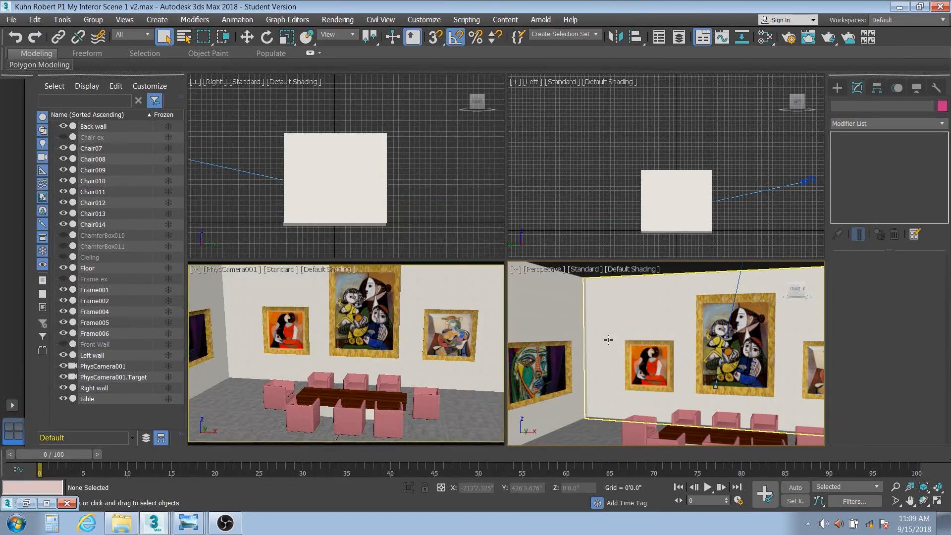
pyautogui.hotkey('alt', 'w')
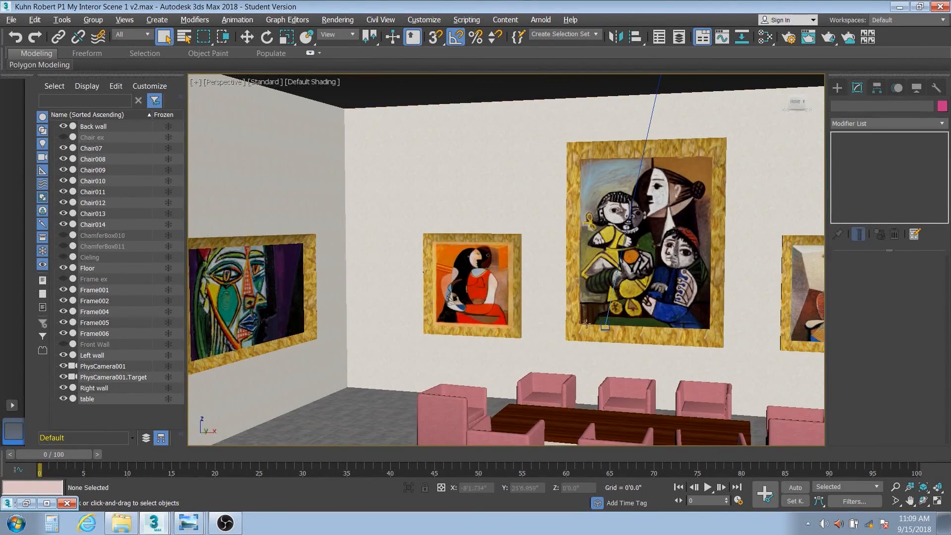
pyautogui.click(765, 37)
pyautogui.scroll(5, 348, 317)
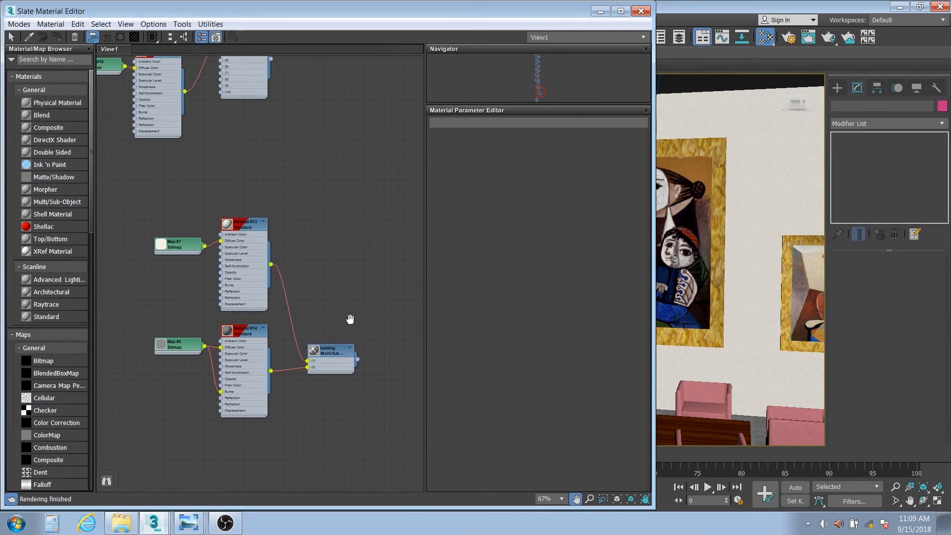
pyautogui.moveTo(275, 281); pyautogui.dragTo(256, 252, button='middle')
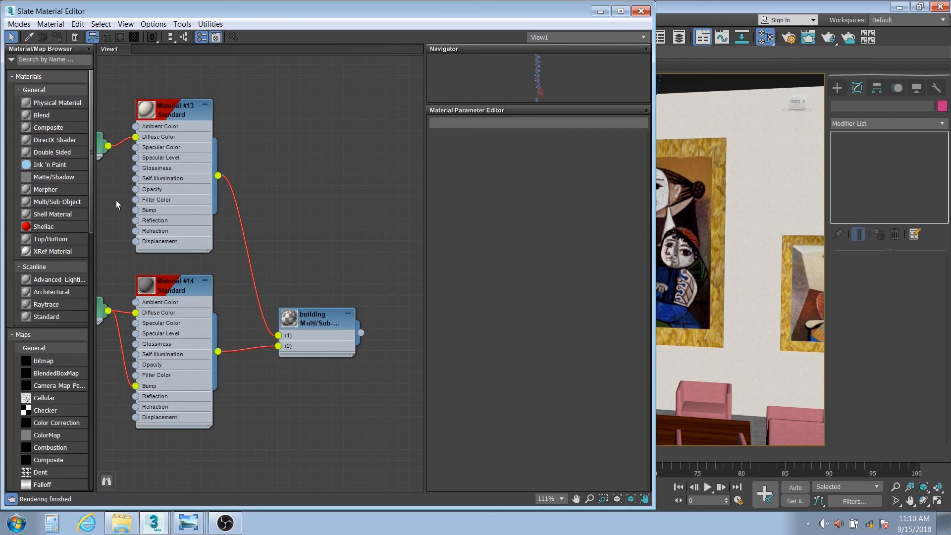
pyautogui.moveTo(116, 200); pyautogui.dragTo(245, 269, button='middle')
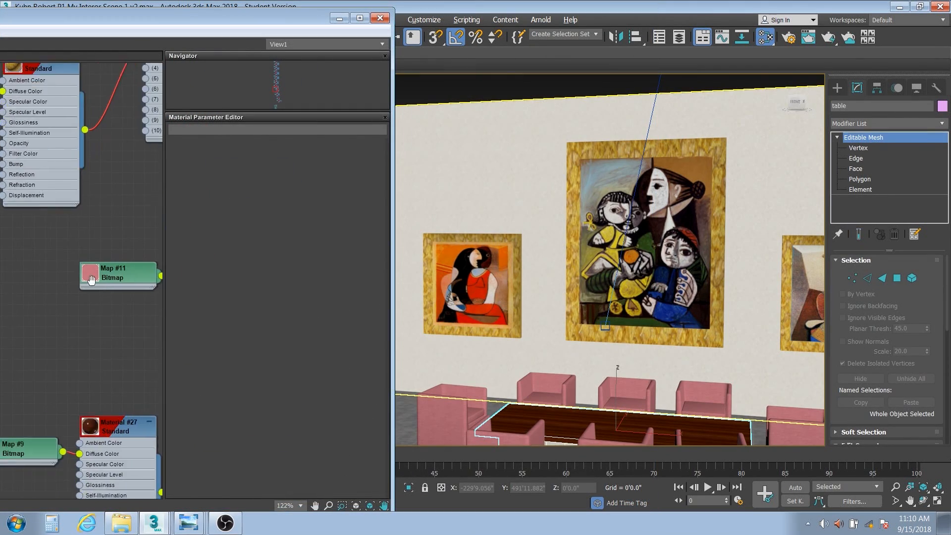
pyautogui.scroll(-1, 91, 280)
pyautogui.moveTo(91, 280); pyautogui.dragTo(36, 239, button='middle')
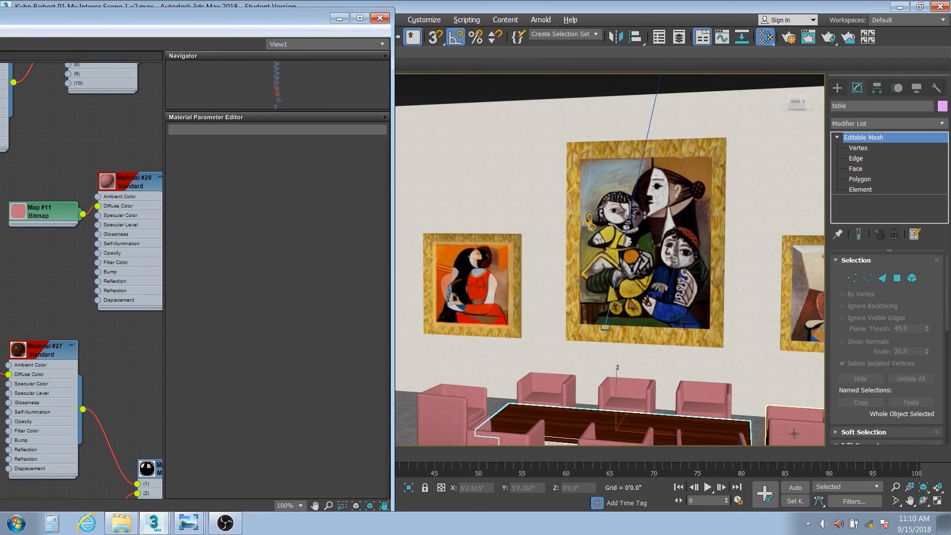
# Select the left chair, Chair07, to check its box UVW Map, and view Materials #41, #42, #40.
pyautogui.moveTo(525, 438); pyautogui.dragTo(507, 338, button='middle')
pyautogui.click(437, 328)
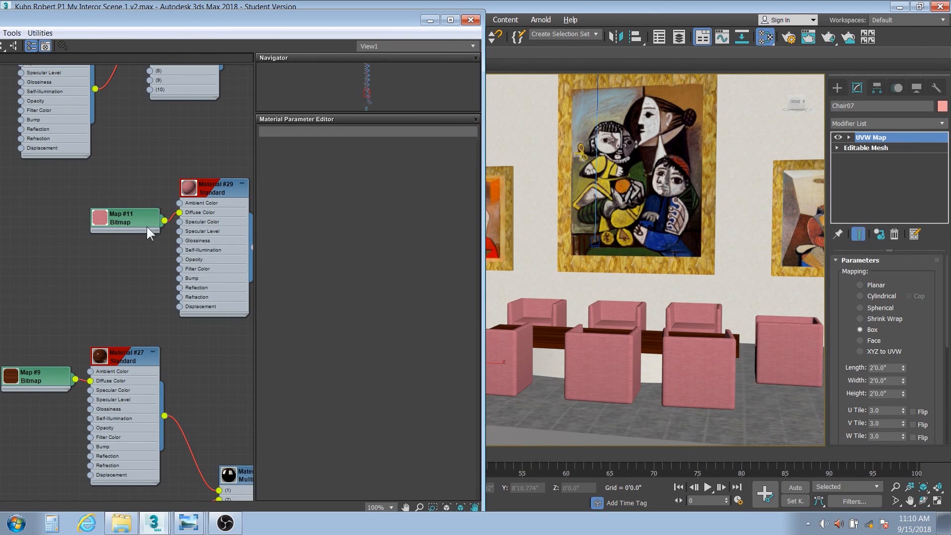
pyautogui.moveTo(196, 150); pyautogui.dragTo(229, 385, button='middle')
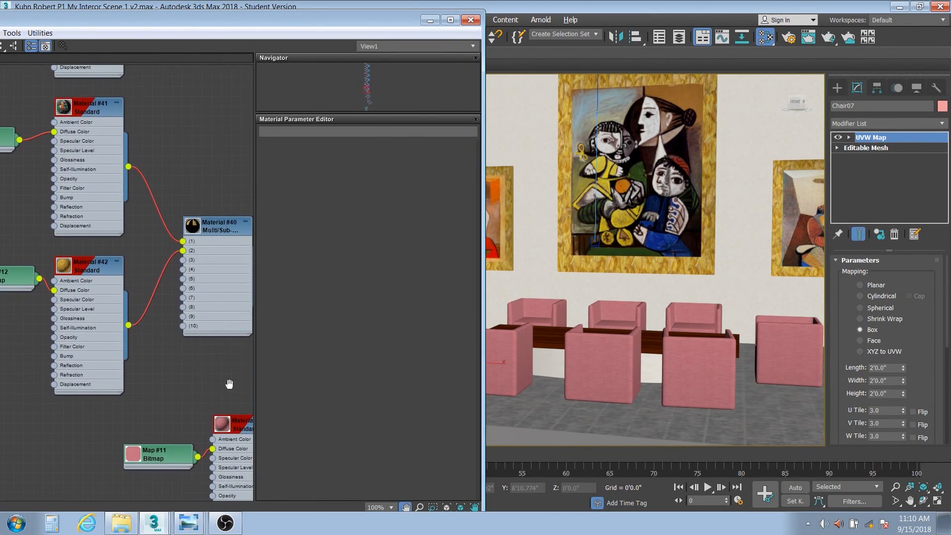
# Review the painting Materials #43, #44 and #45 in the Slate editor, then close it.
pyautogui.moveTo(295, 31); pyautogui.dragTo(401, 28)
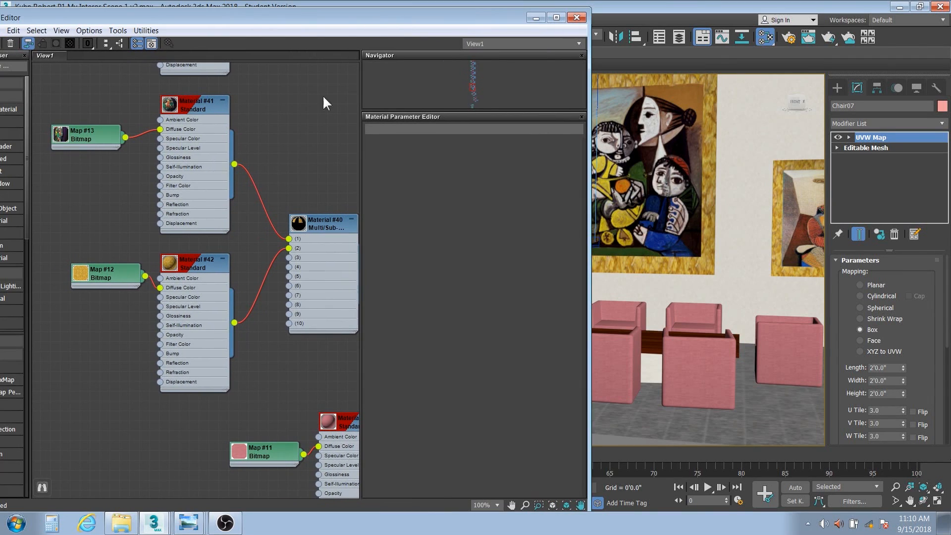
pyautogui.scroll(-2, 323, 95)
pyautogui.moveTo(300, 203); pyautogui.dragTo(270, 239, button='middle')
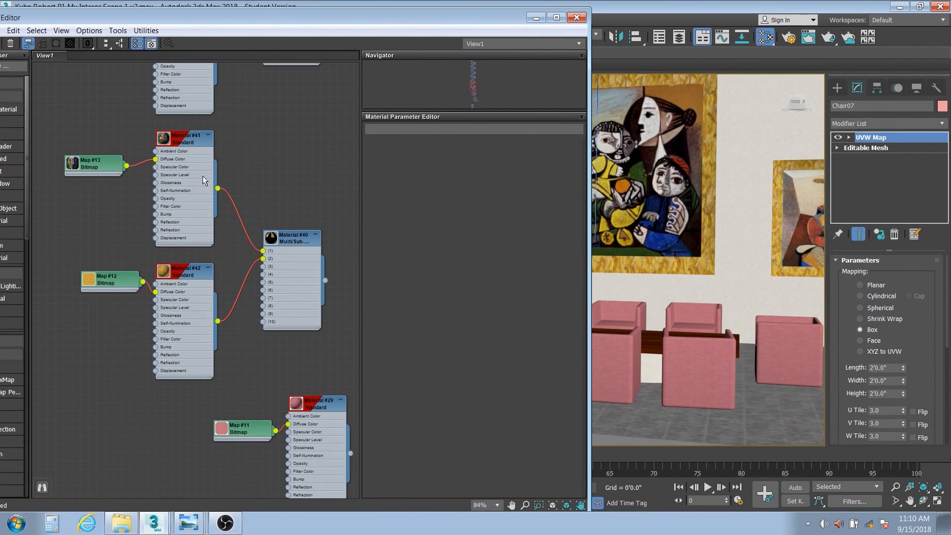
pyautogui.scroll(-1, 236, 171)
pyautogui.moveTo(236, 171); pyautogui.dragTo(230, 399, button='middle')
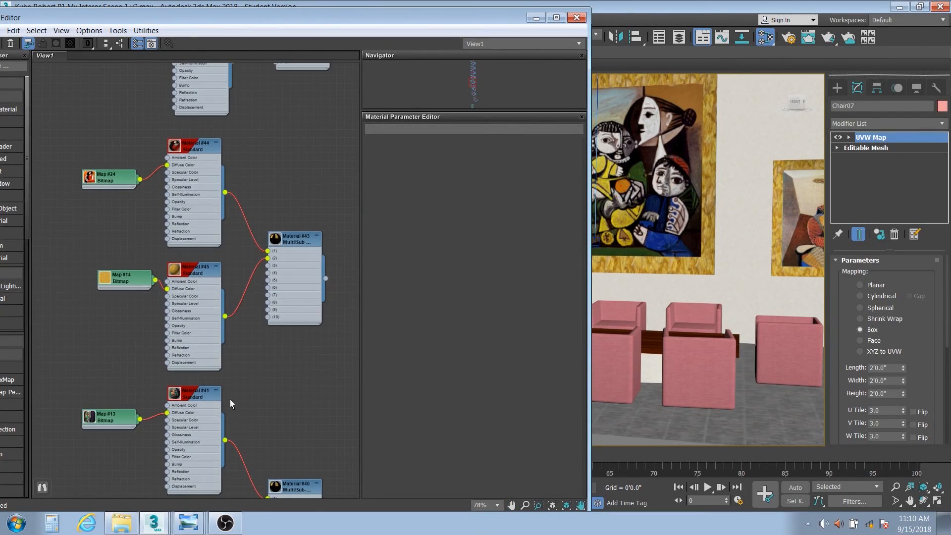
pyautogui.scroll(-10, 230, 399)
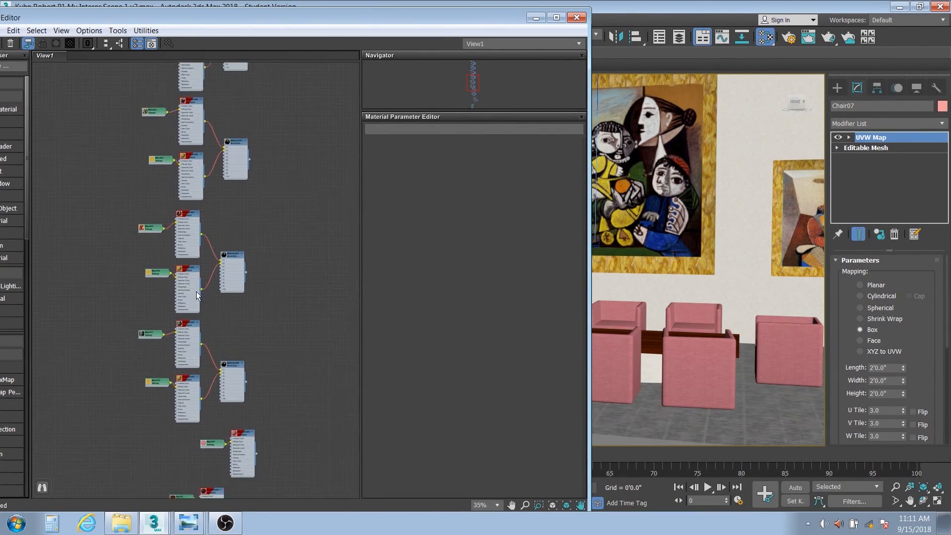
pyautogui.moveTo(197, 291); pyautogui.dragTo(191, 329, button='middle')
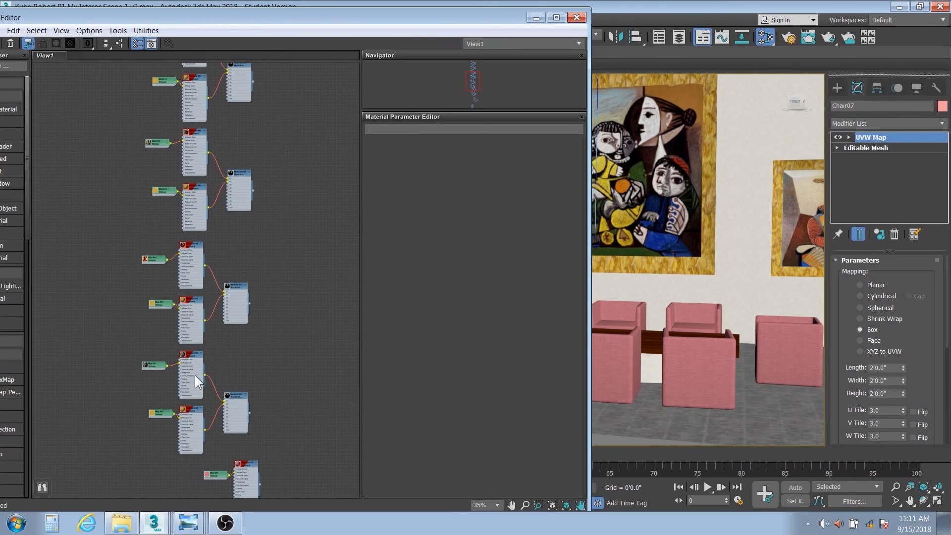
pyautogui.scroll(8, 191, 409)
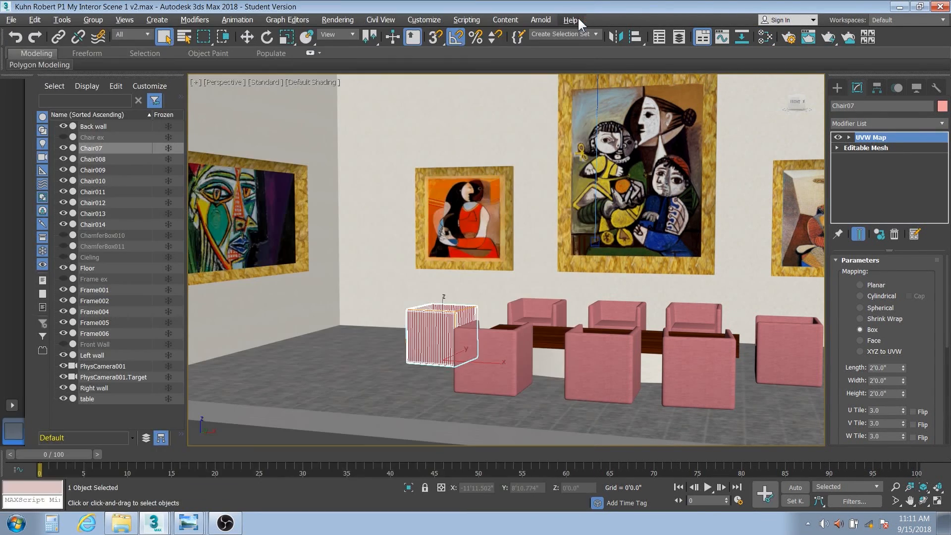
pyautogui.click(577, 17)
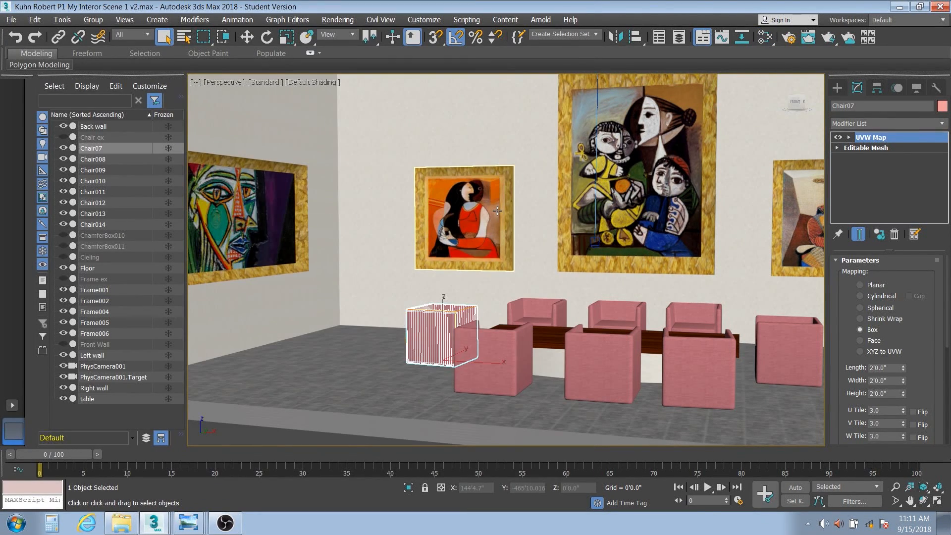